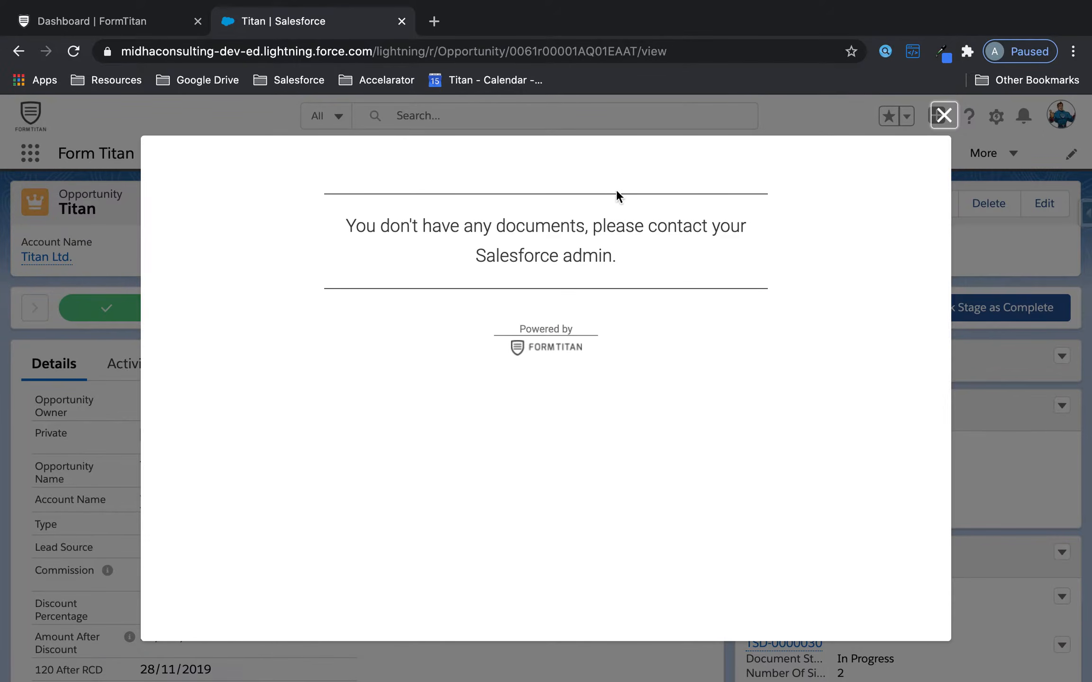
- Review the no-documents message, then close Salesforce's empty document generation panel
drag(338, 224, 687, 260)
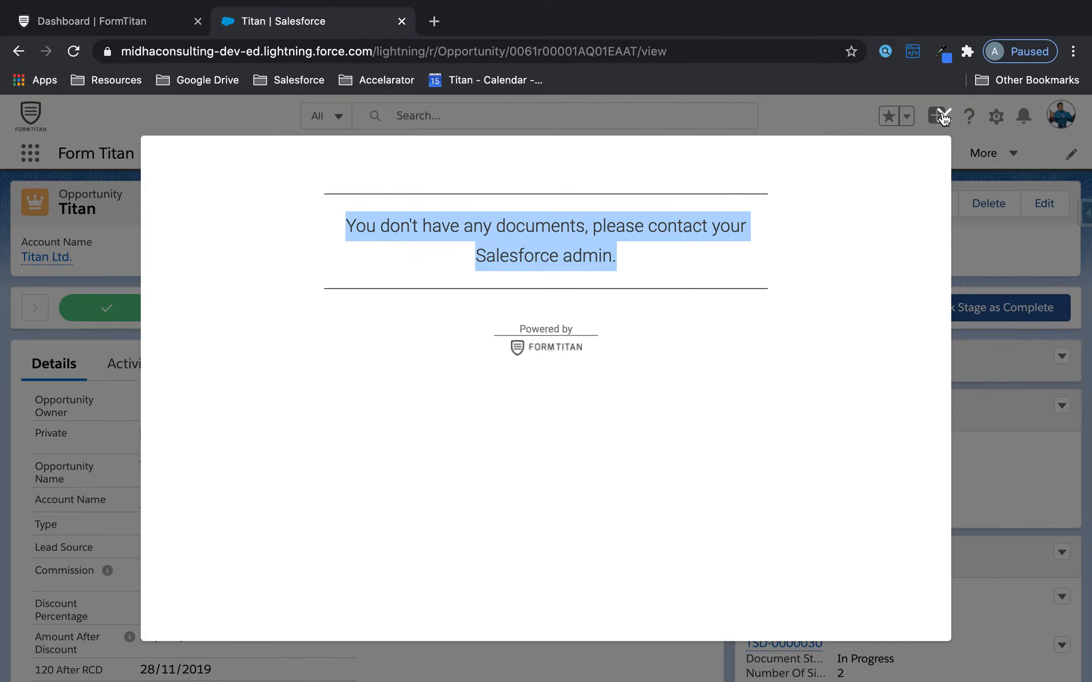
click(55, 17)
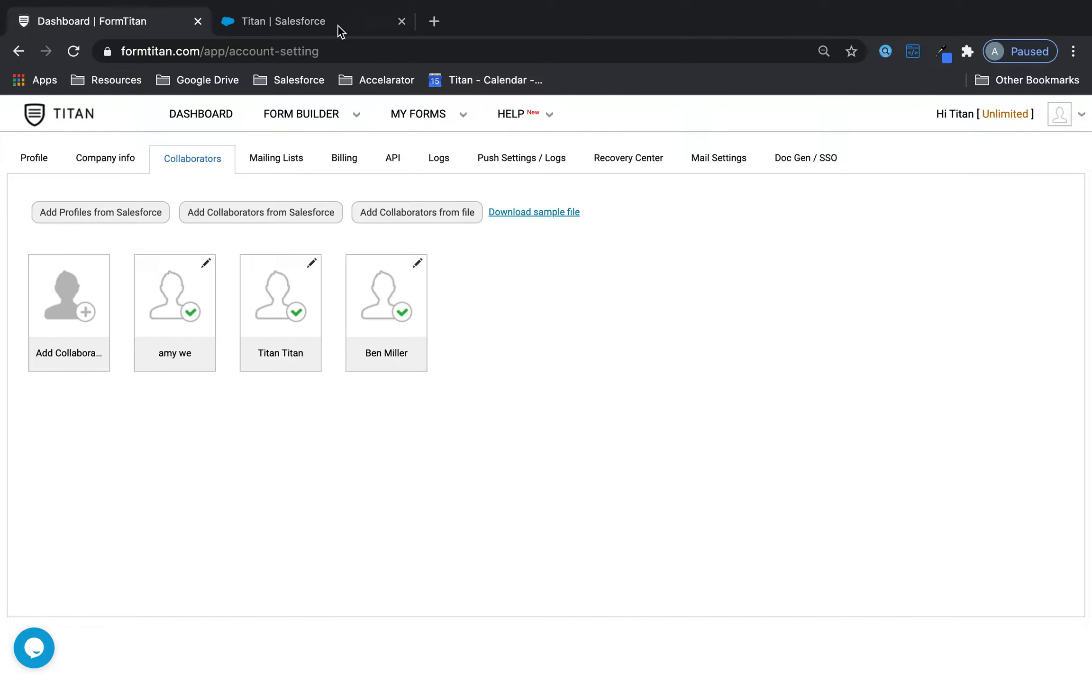
click(299, 29)
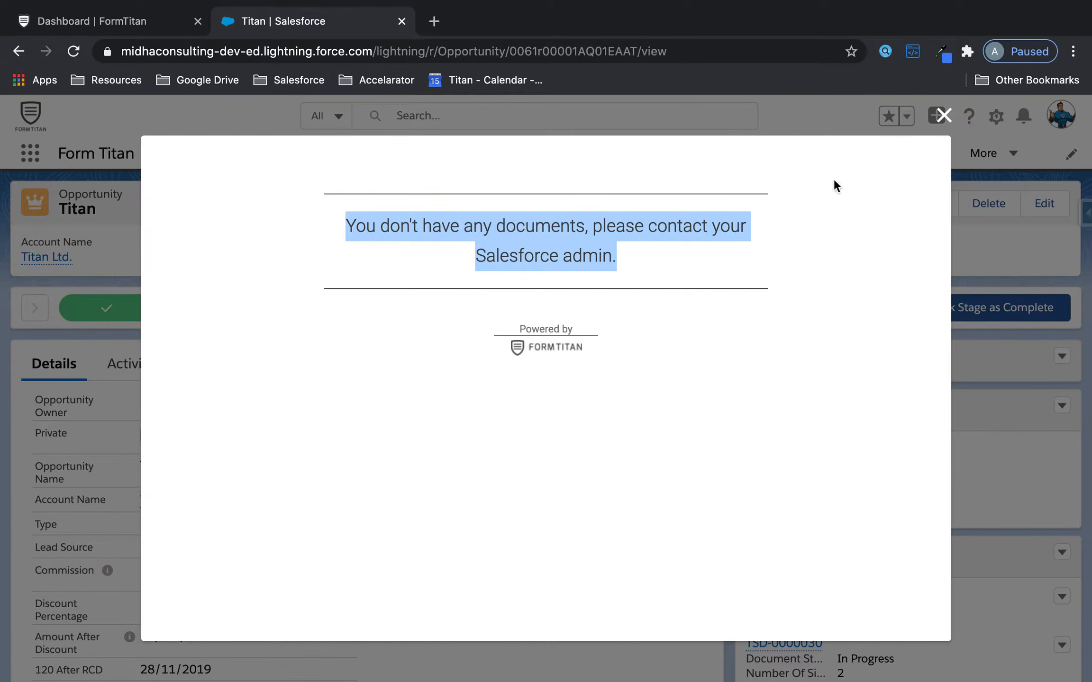
click(939, 114)
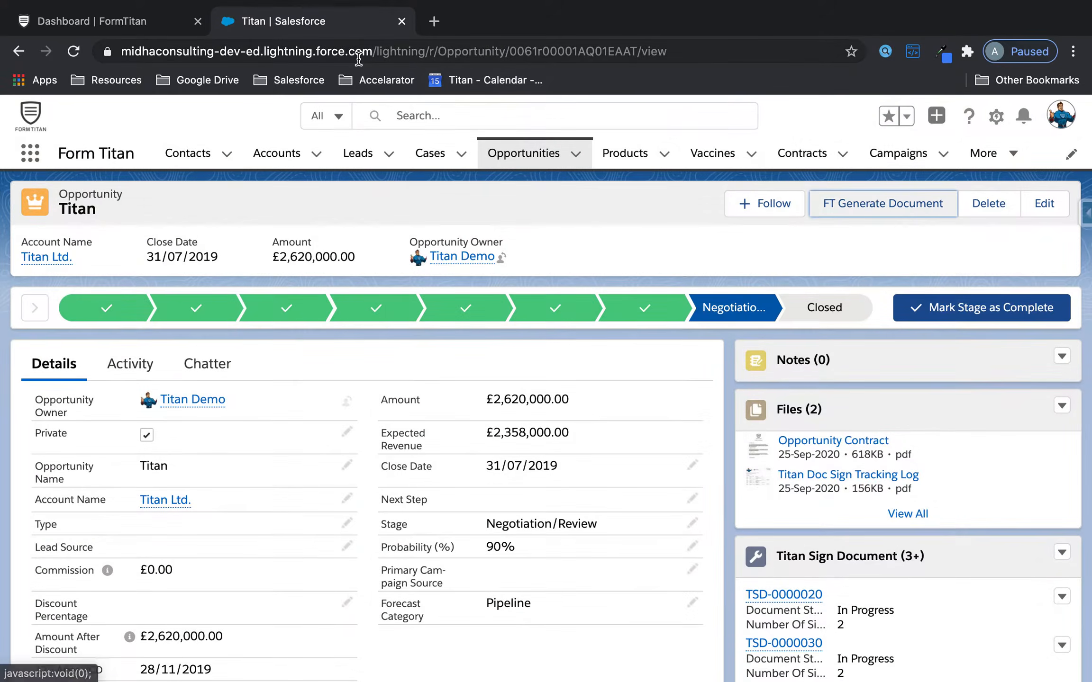
click(92, 22)
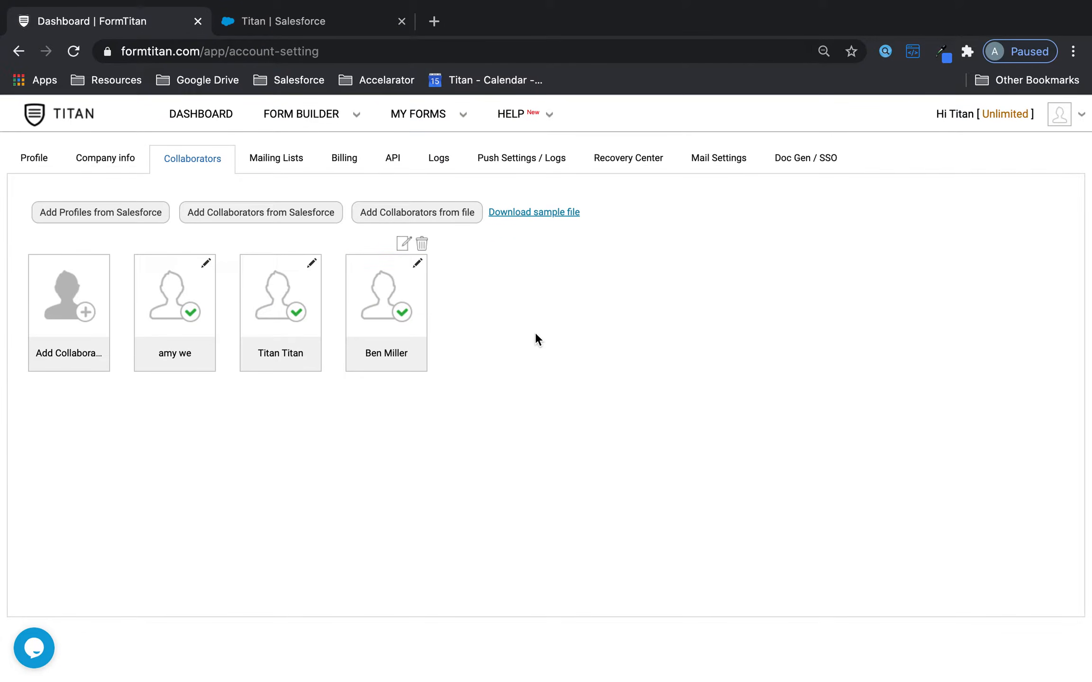
click(268, 15)
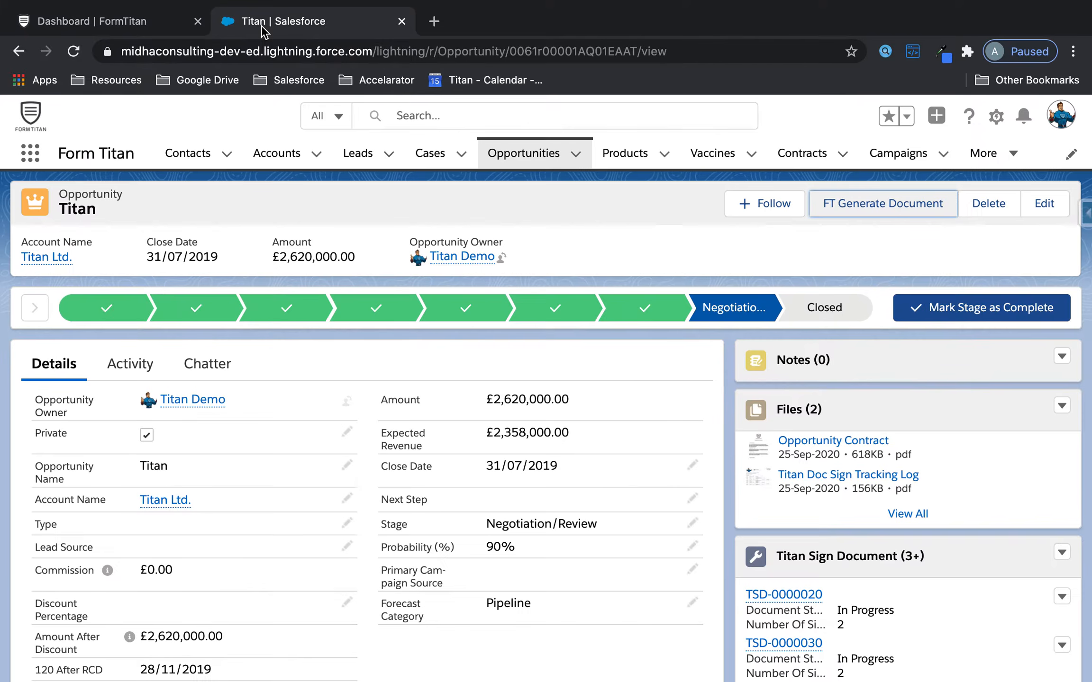
- Open Settings from the avatar menu and select the user's Email value in Personal Information
click(1068, 125)
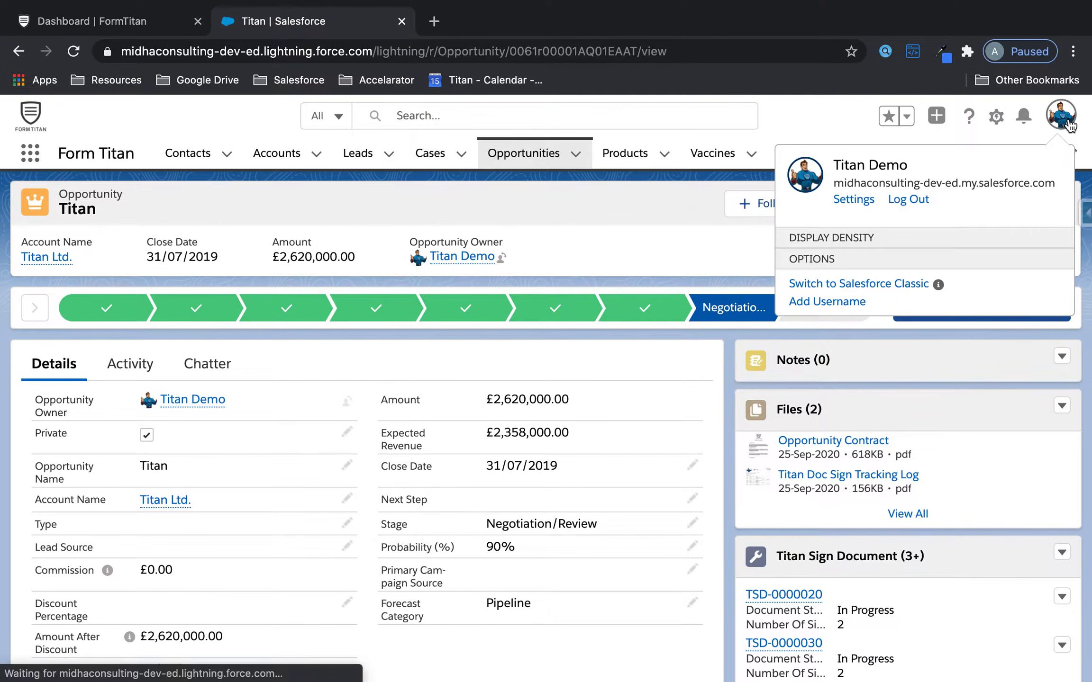
click(859, 199)
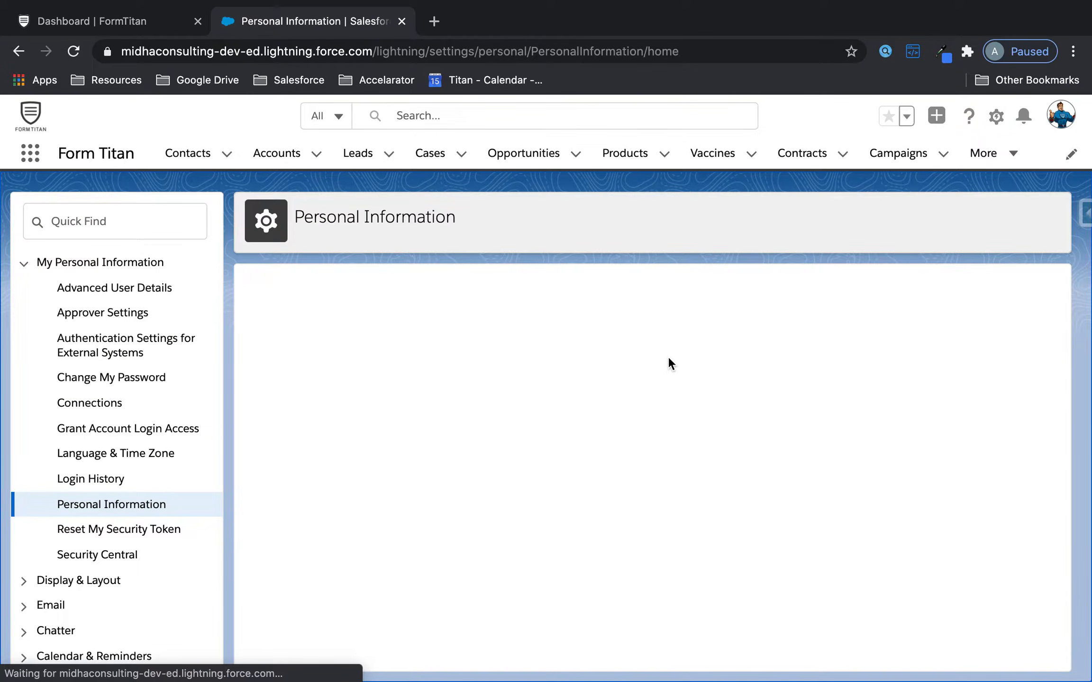
click(478, 424)
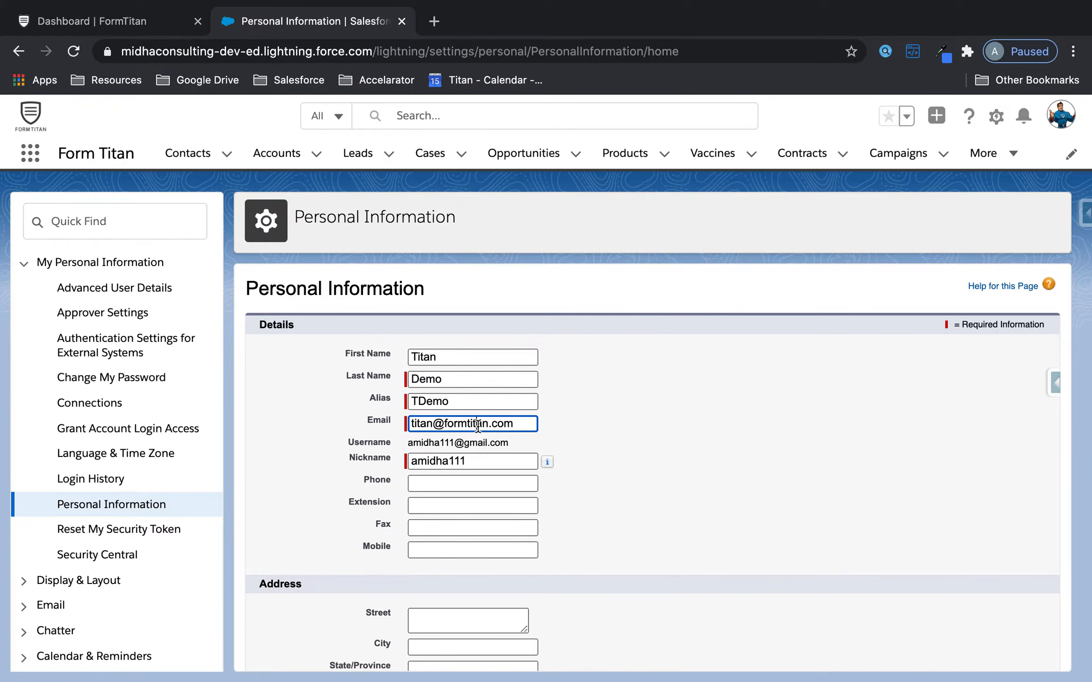
key(super+a)
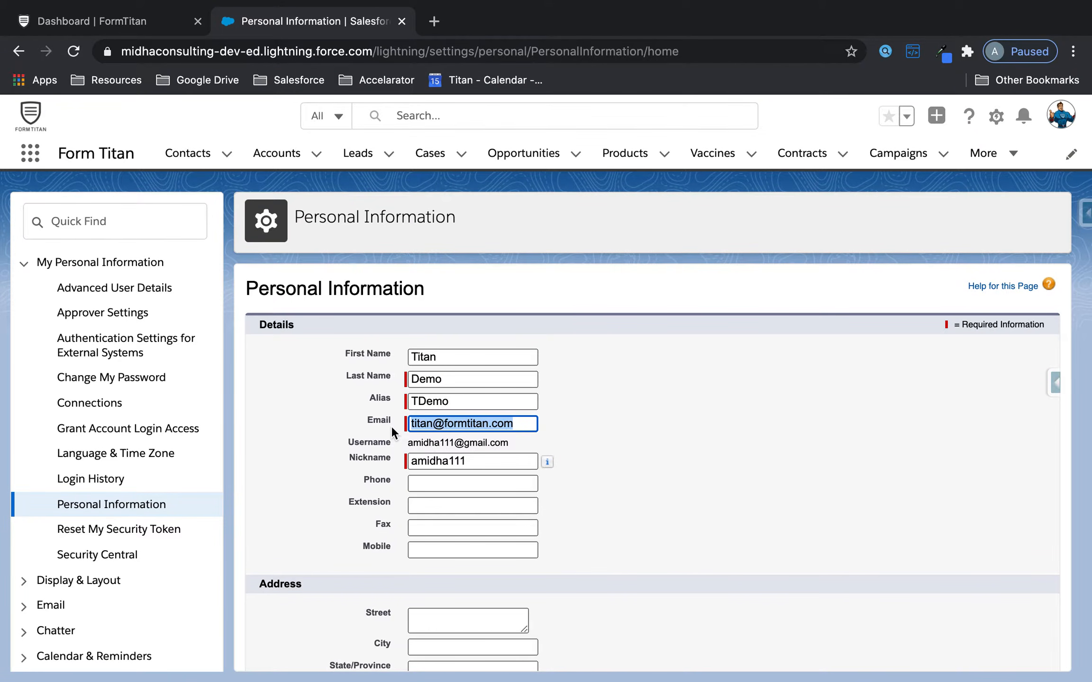
click(88, 21)
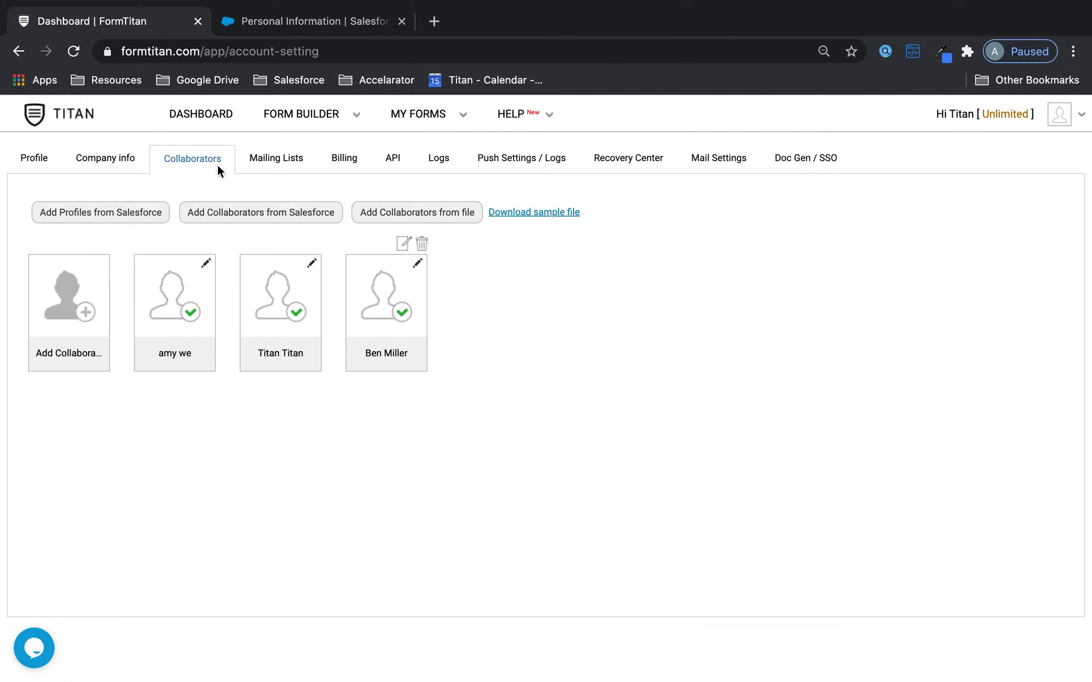
- Add collaborators from Salesforce via Search users, review the Titan Demo user, and proceed to form permissions
click(113, 159)
click(203, 160)
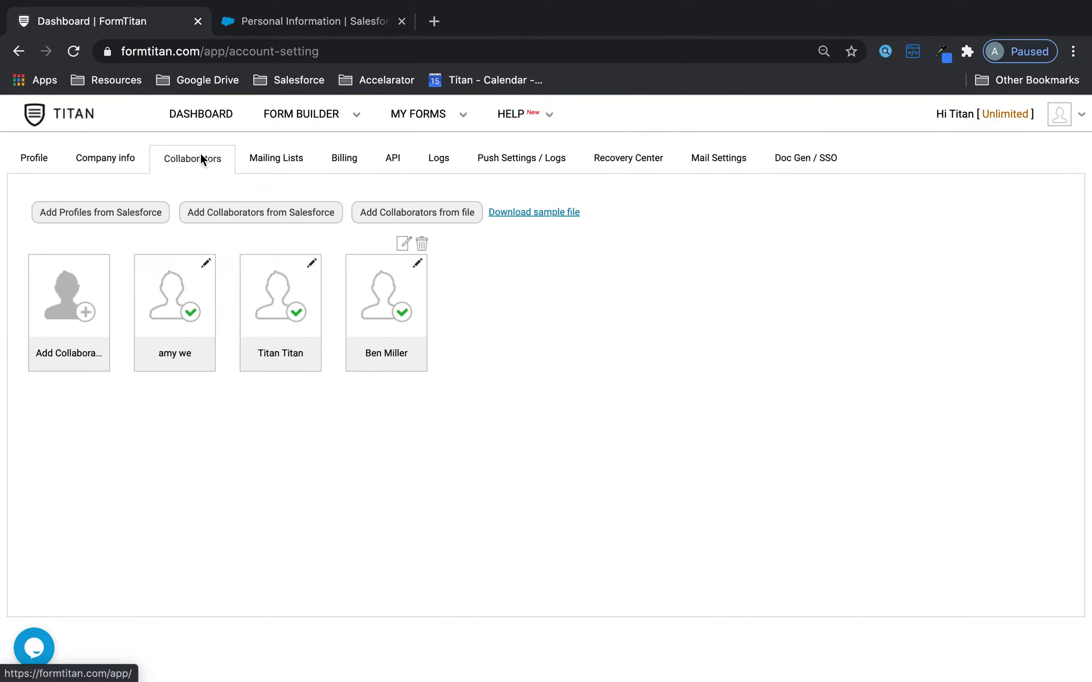
click(256, 215)
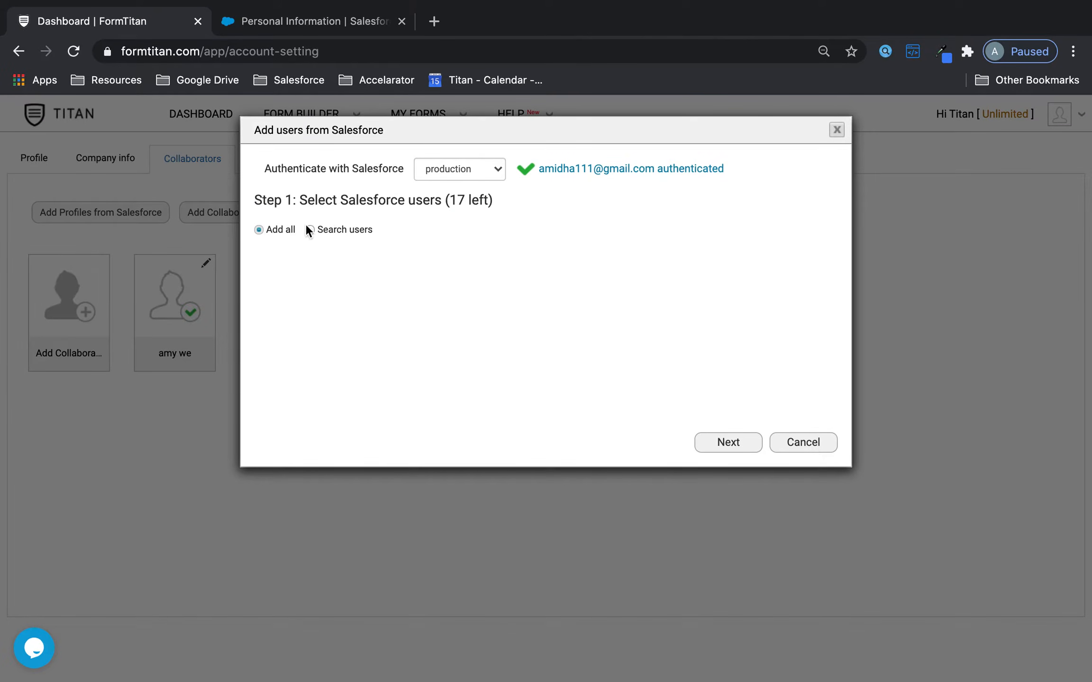
click(309, 229)
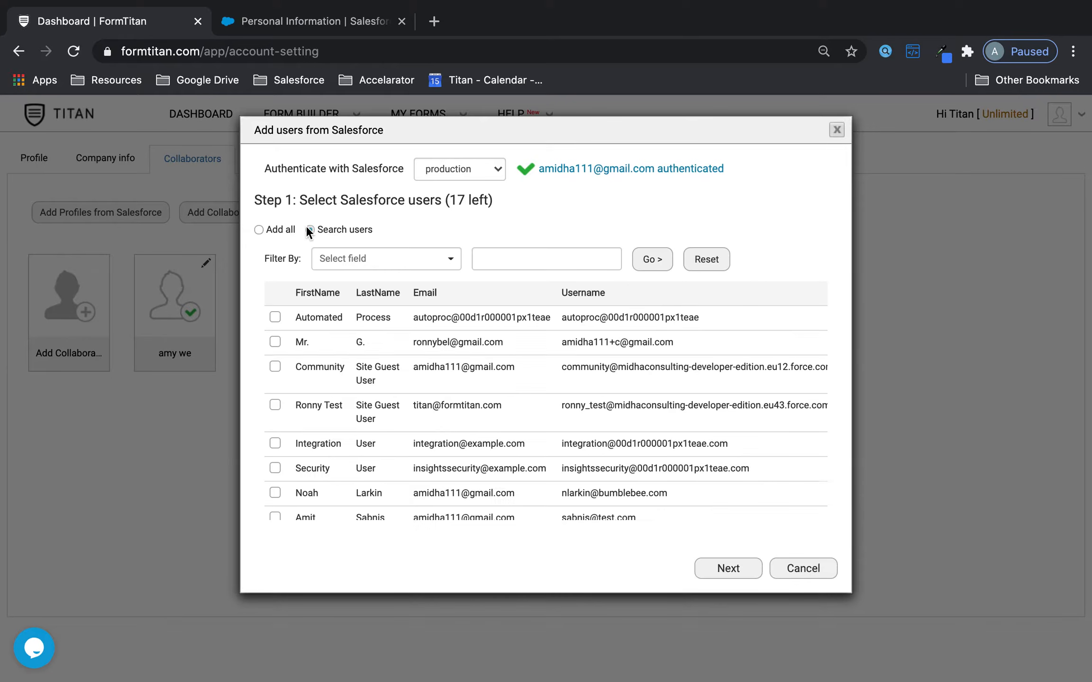
scroll(347, 426, down, 3)
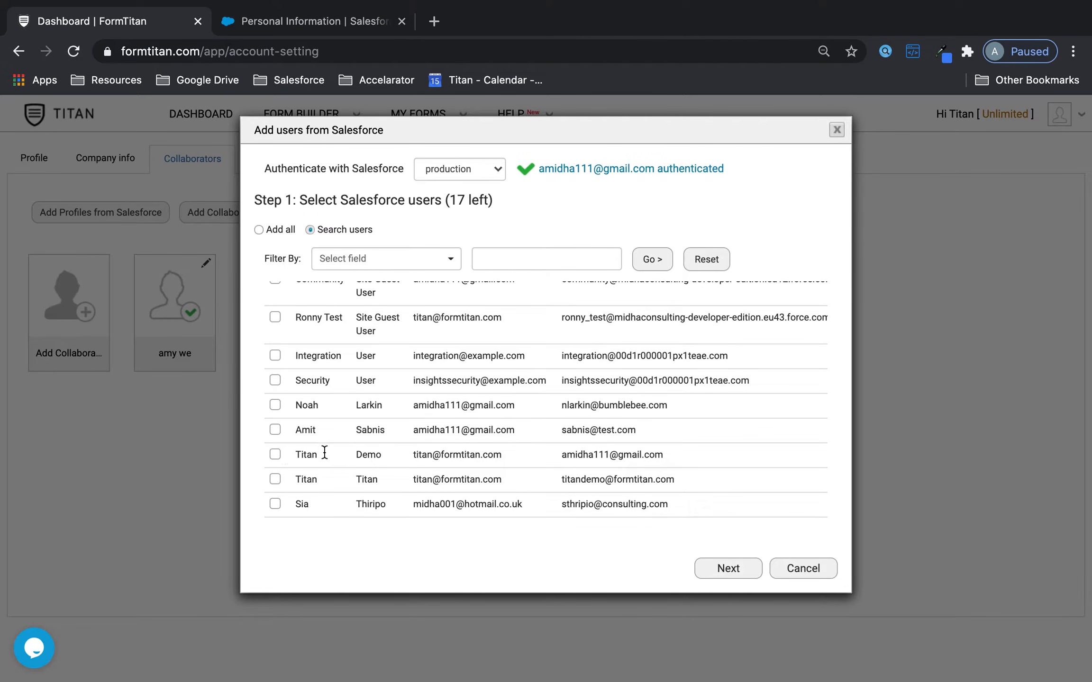
drag(296, 454, 516, 477)
click(495, 454)
scroll(495, 455, up, 3)
scroll(495, 456, down, 5)
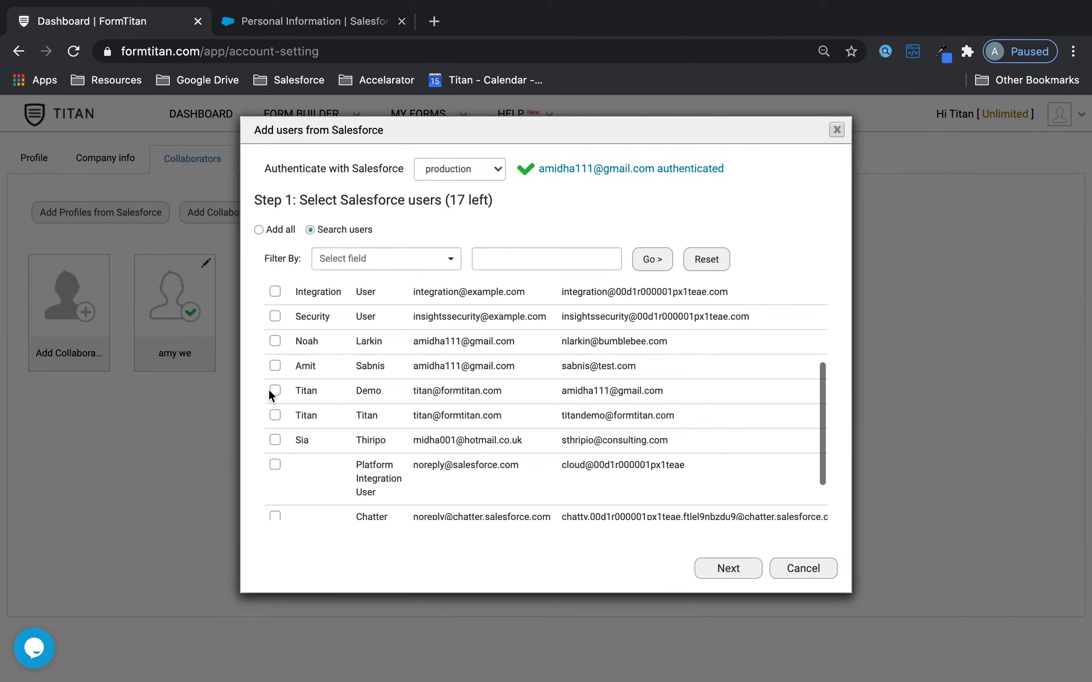
click(730, 568)
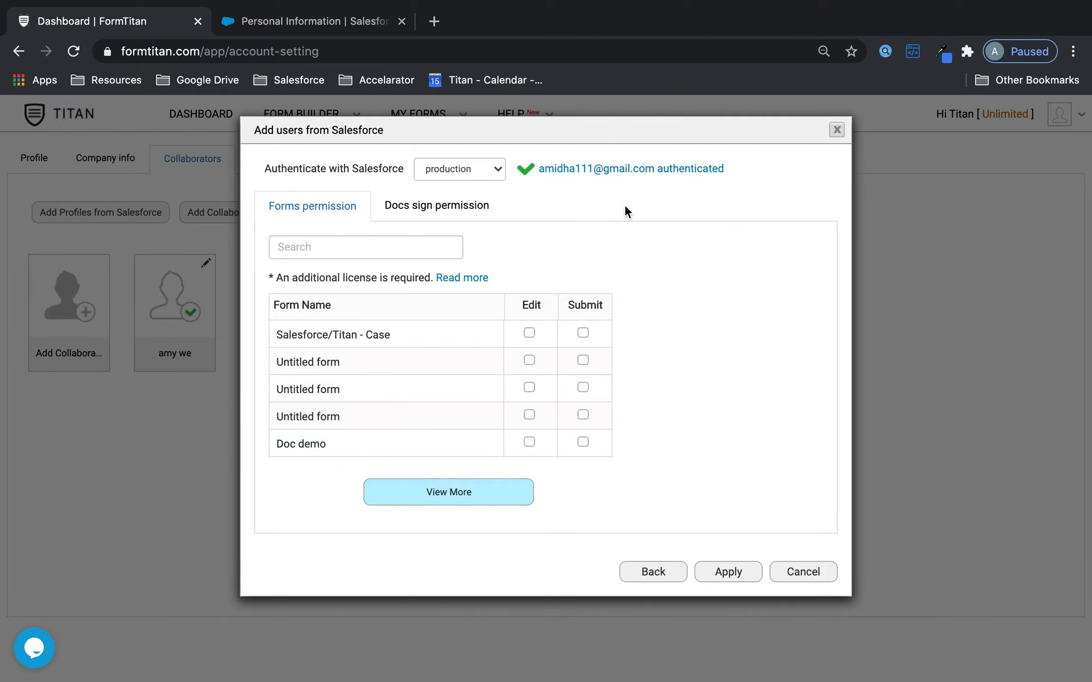
- Compare the Forms permission and Docs sign permission tabs for the selected users
click(462, 203)
click(308, 210)
click(409, 215)
click(304, 213)
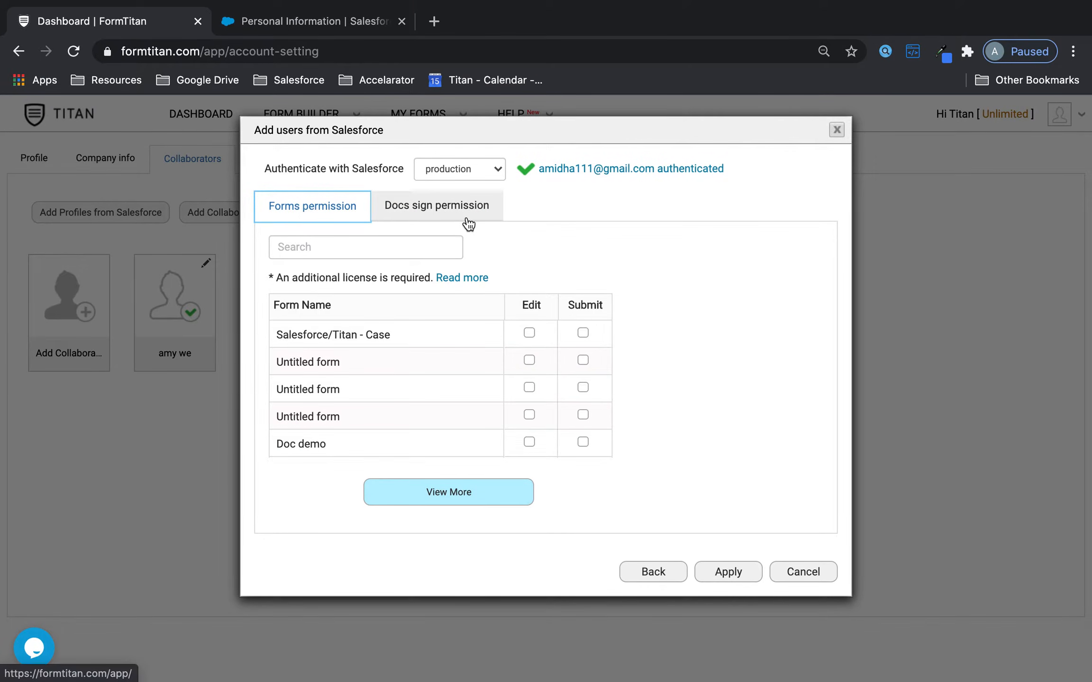
scroll(451, 387, down, 2)
scroll(452, 389, down, 5)
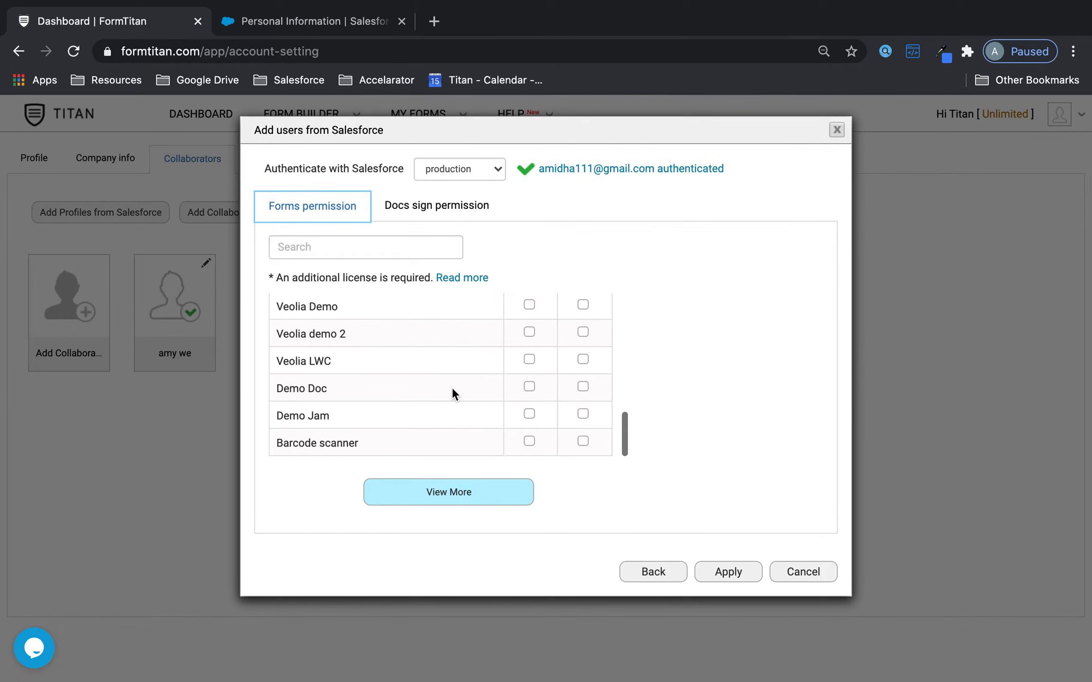
scroll(454, 417, up, 3)
click(457, 207)
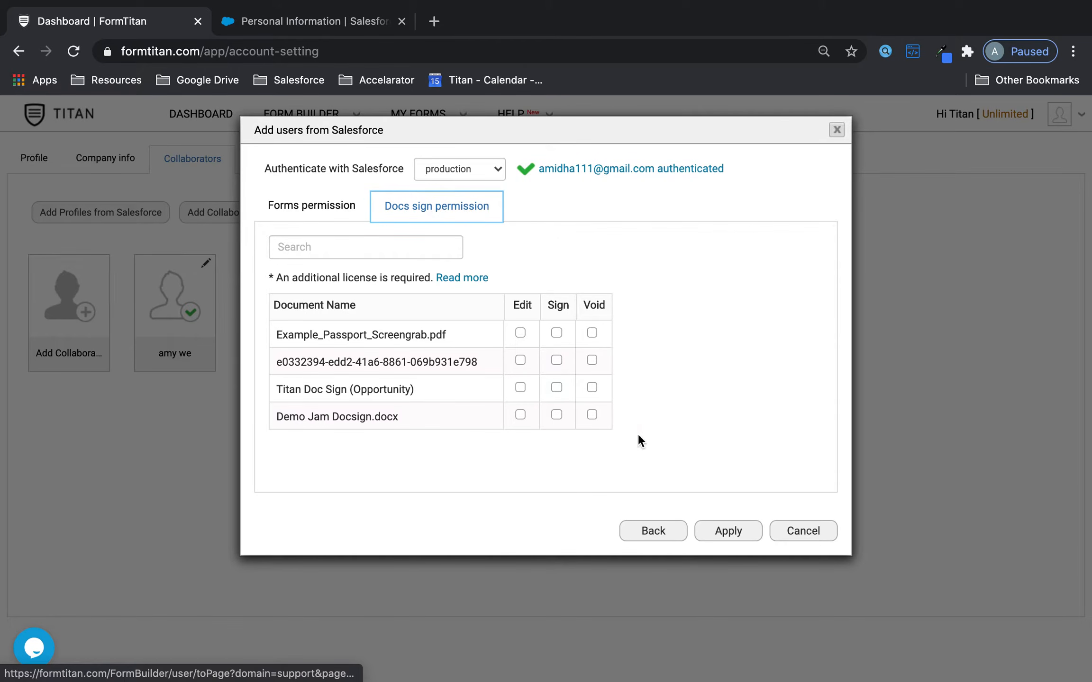
- Open the Read more usage guidelines, then cancel adding the Salesforce users
click(462, 283)
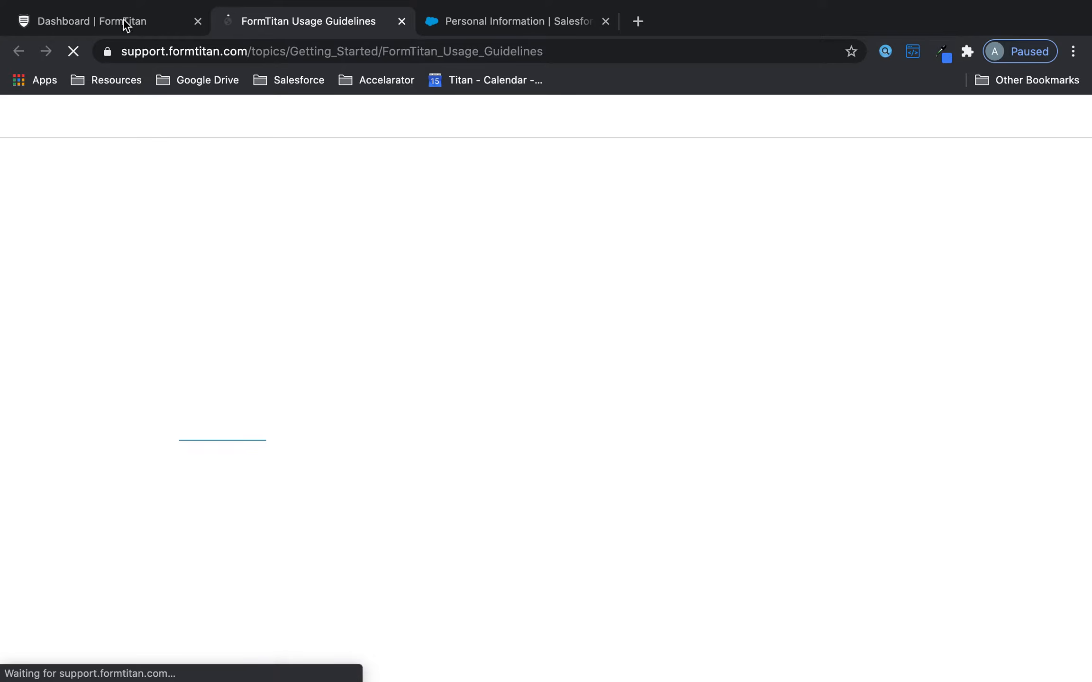
click(124, 24)
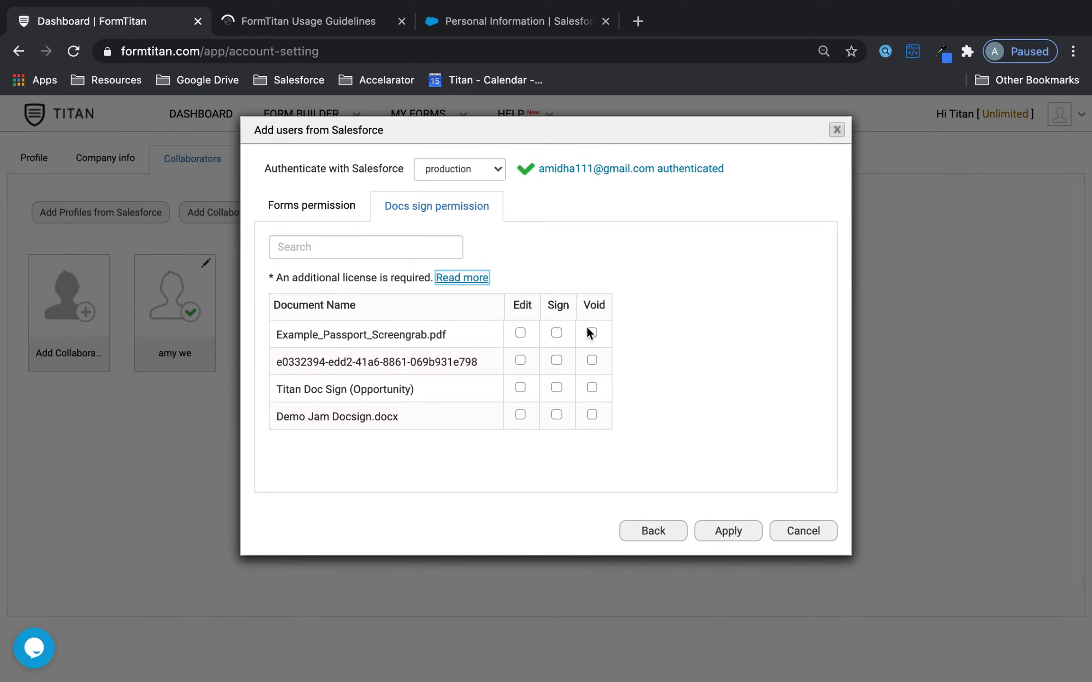
click(336, 209)
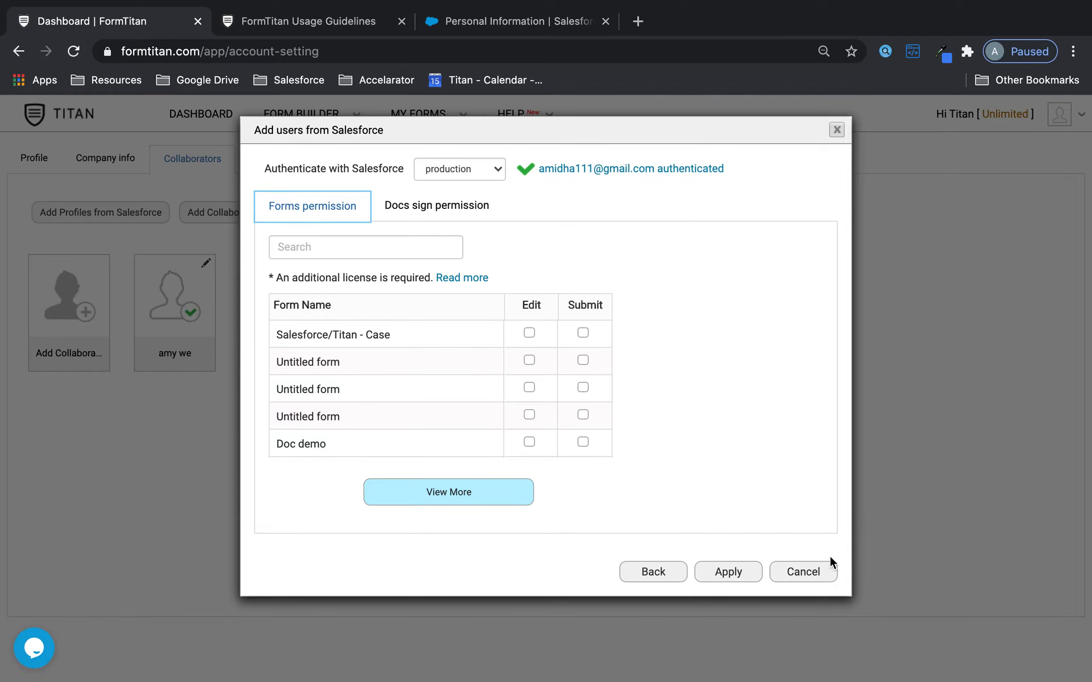
click(826, 575)
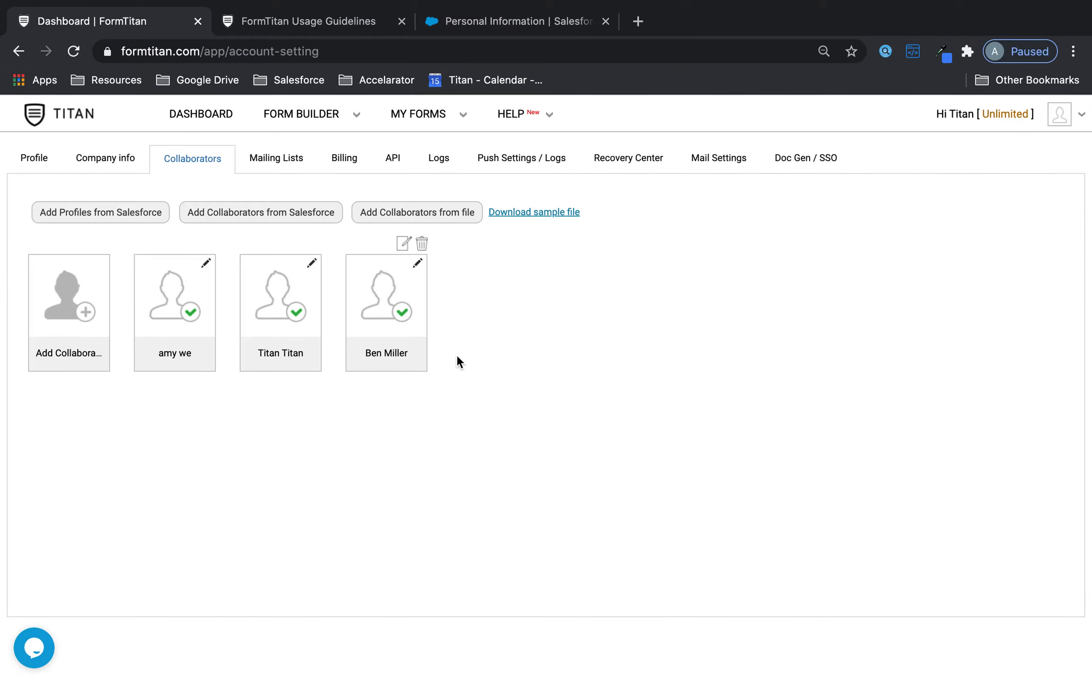
- Start adding a single collaborator by entering their e-mail address and continuing to permissions
click(88, 309)
click(327, 316)
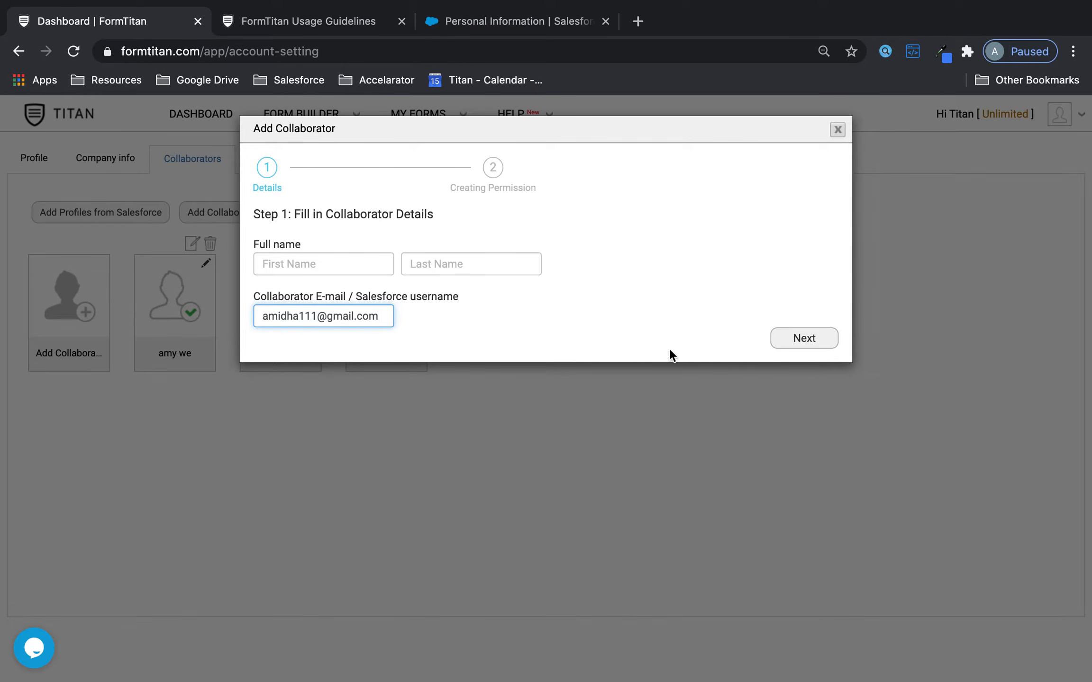
click(781, 343)
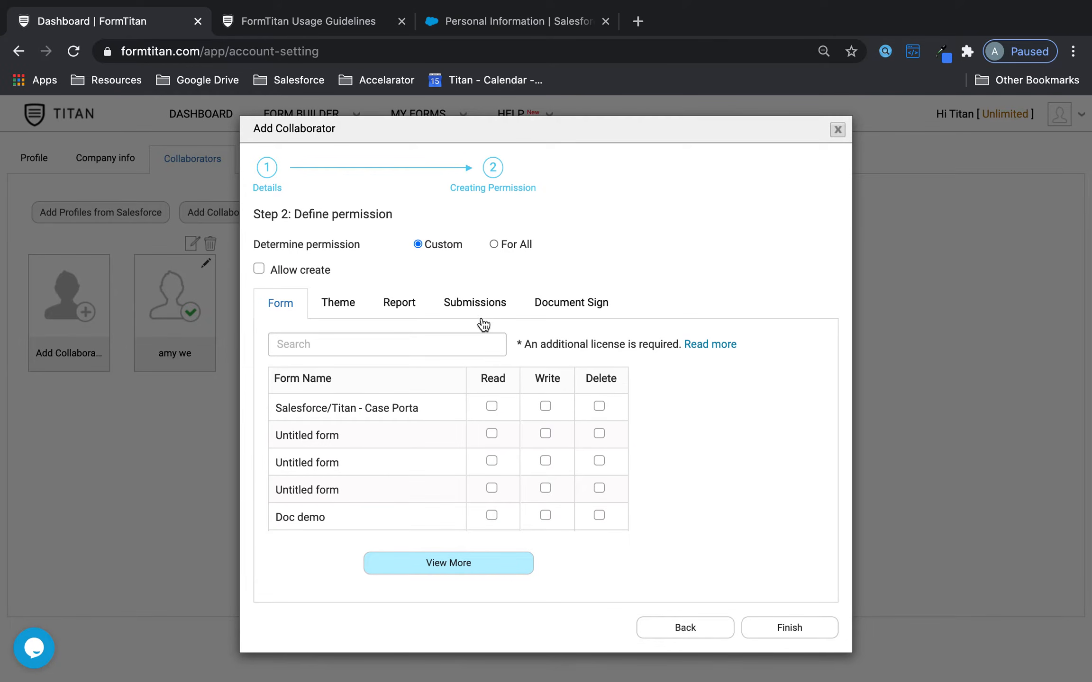
- Review the Submissions and Docs sign permissions and load the full forms list
click(451, 307)
click(548, 298)
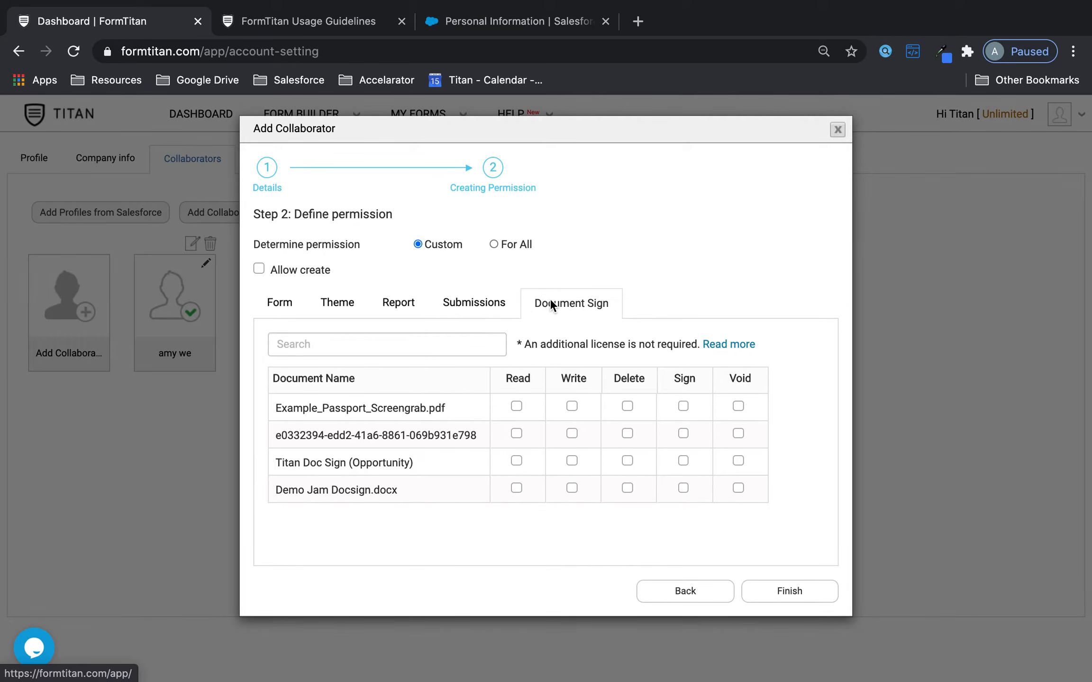
click(490, 308)
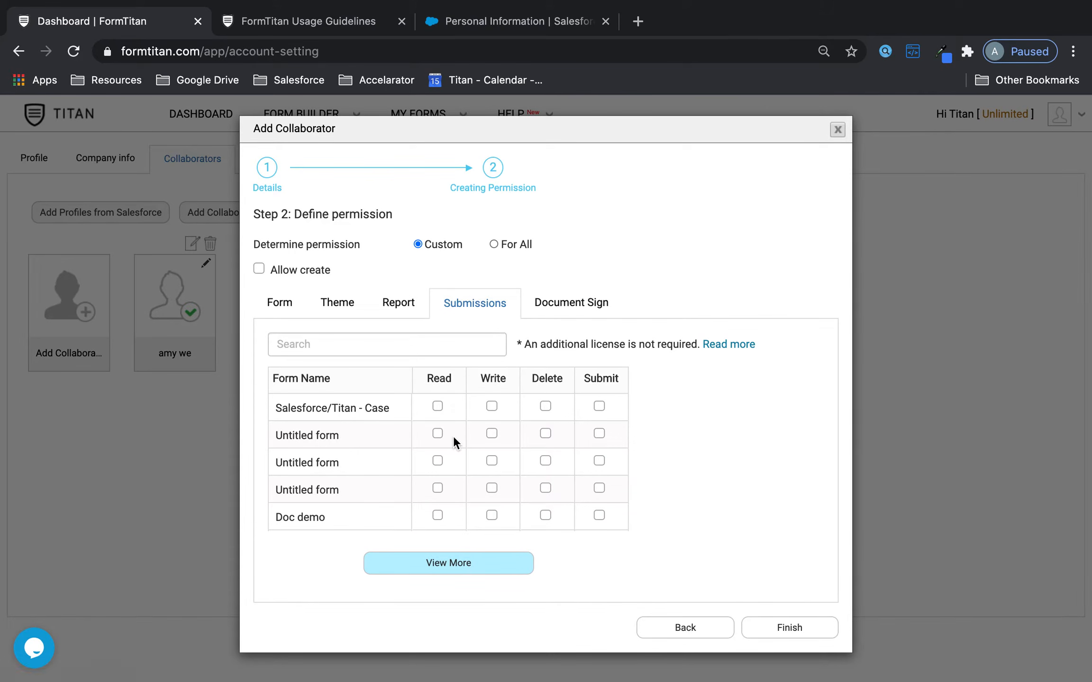
scroll(546, 458, down, 5)
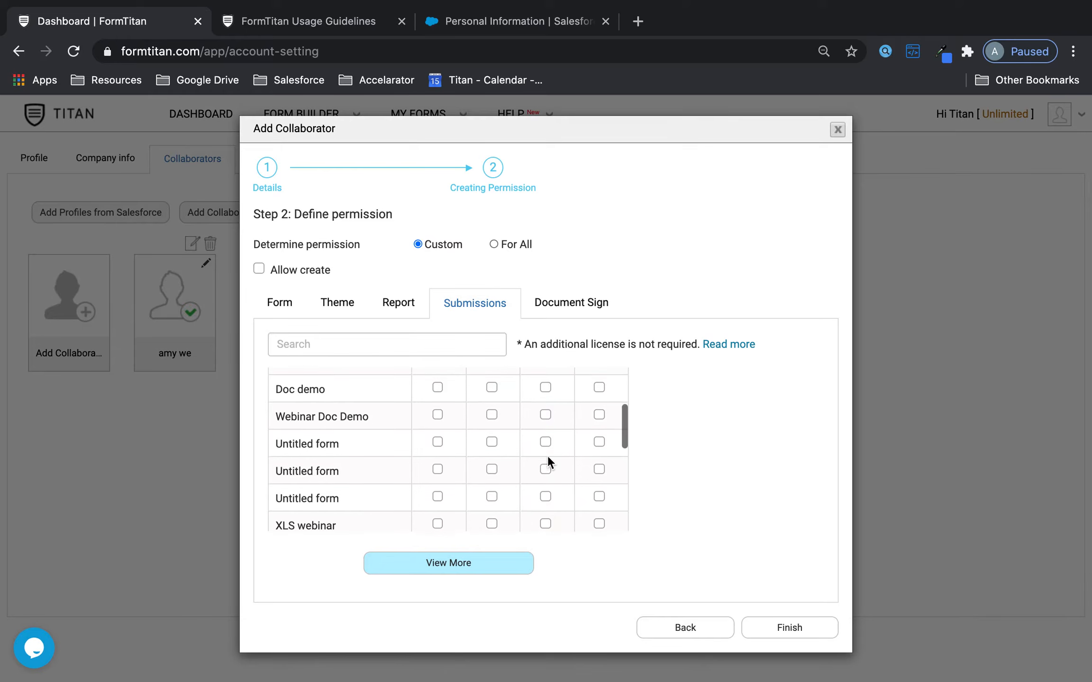
scroll(548, 462, down, 3)
scroll(549, 462, down, 2)
scroll(549, 462, up, 10)
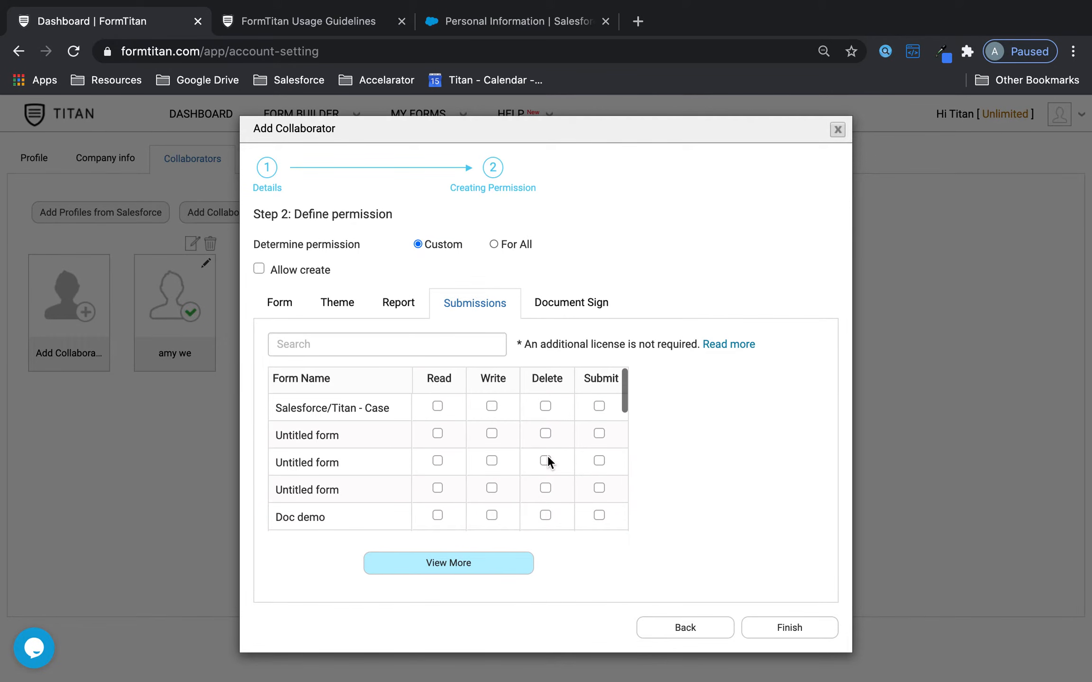
scroll(547, 462, down, 4)
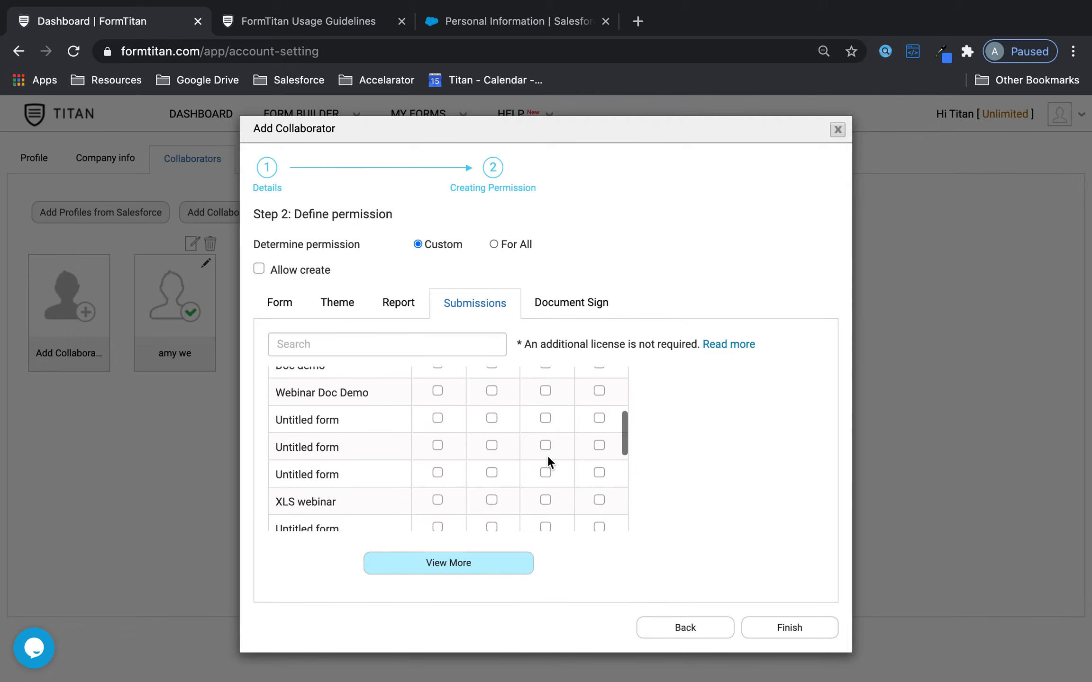
scroll(548, 456, down, 5)
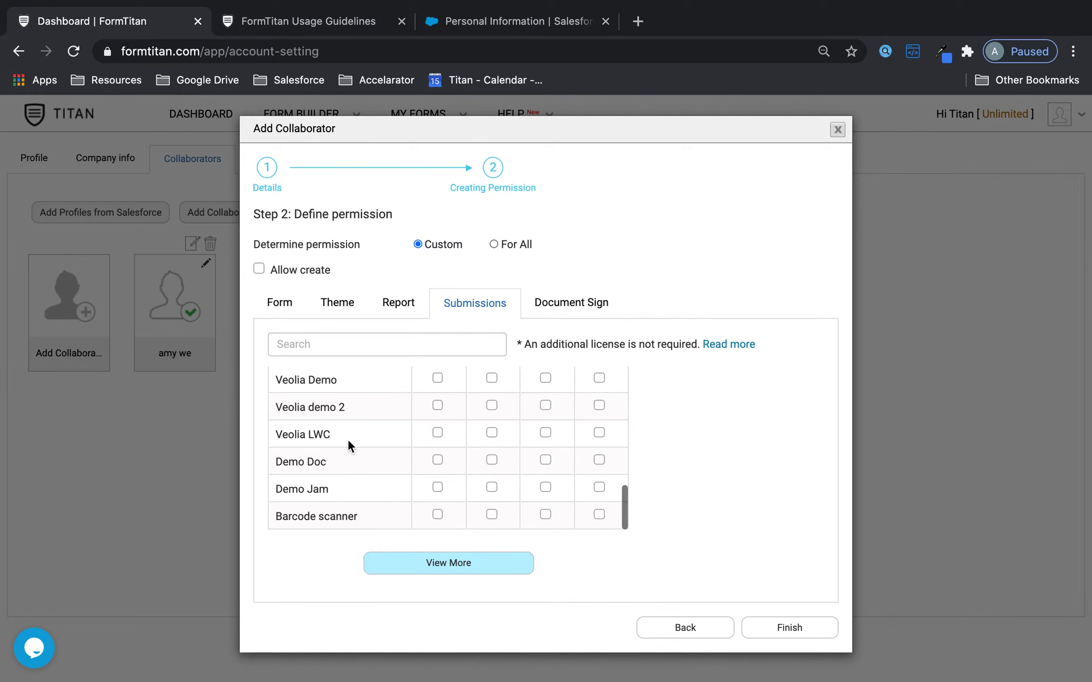
scroll(348, 445, up, 4)
scroll(349, 445, up, 5)
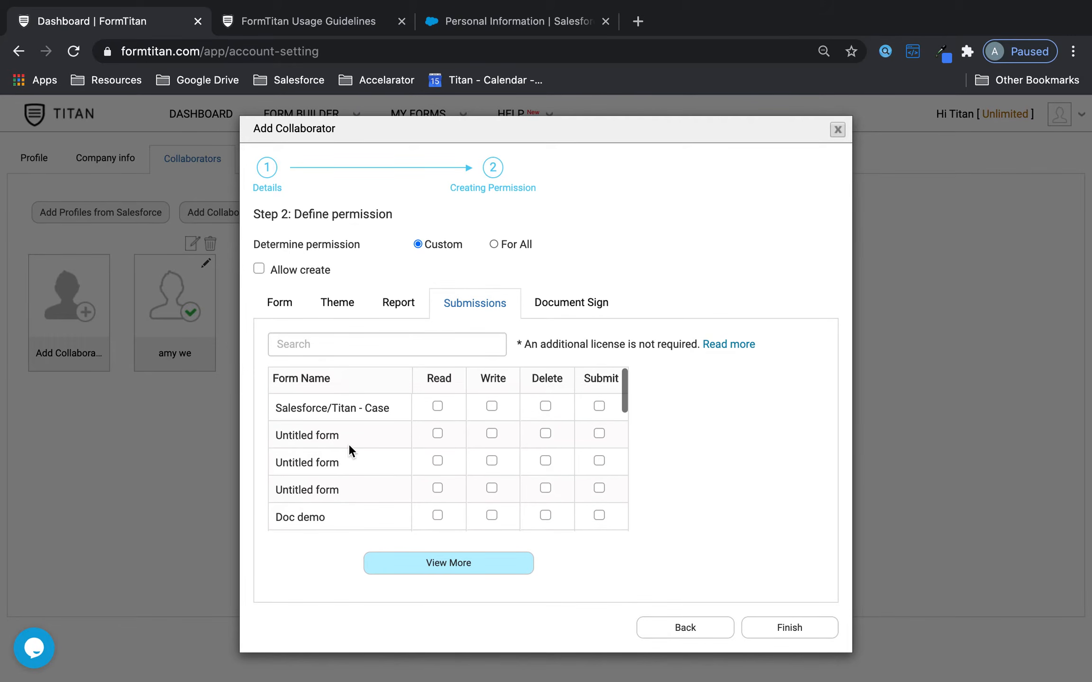
scroll(349, 450, down, 10)
click(377, 565)
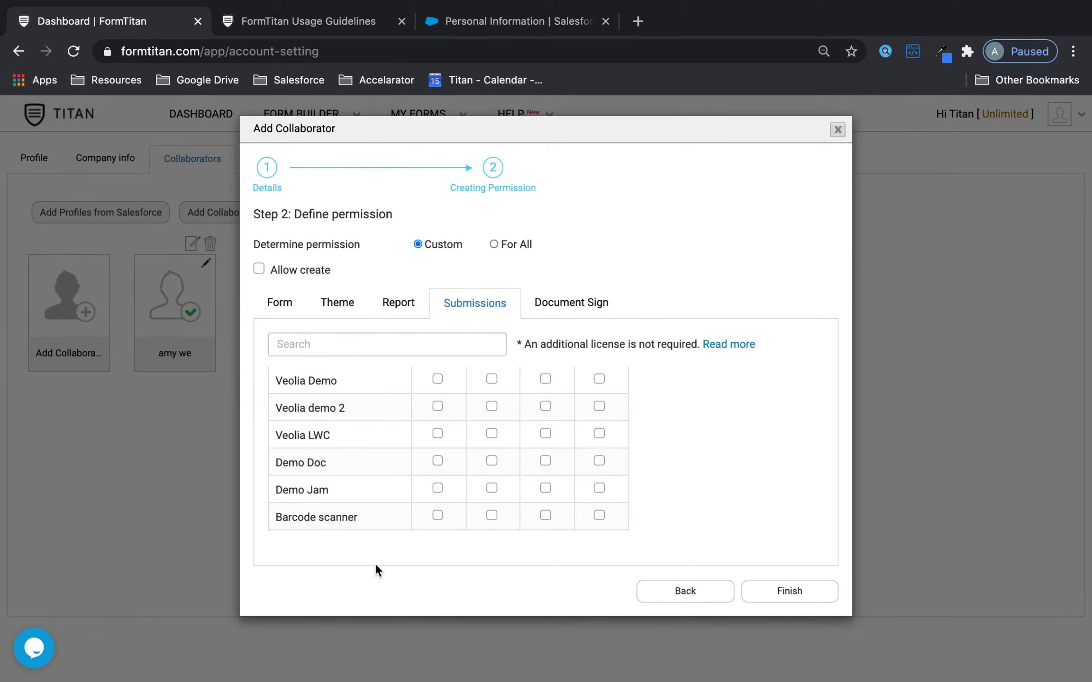
- Search 'dyna', grant Submit on Titan Dynamic Word, and finish adding the collaborator
click(428, 343)
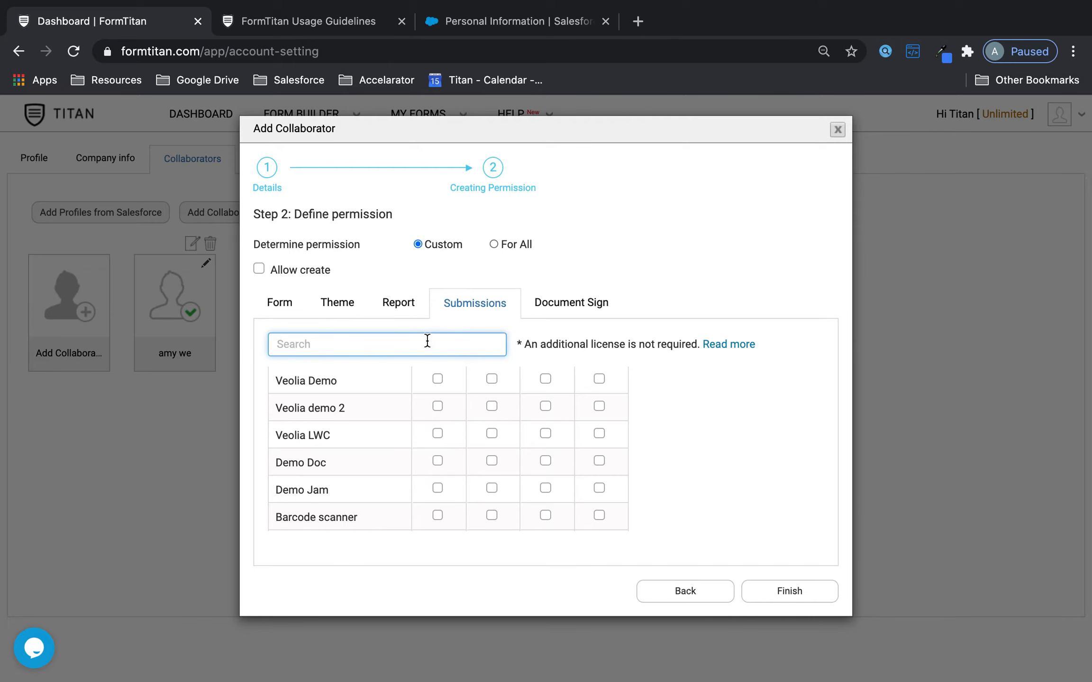
text(dyna)
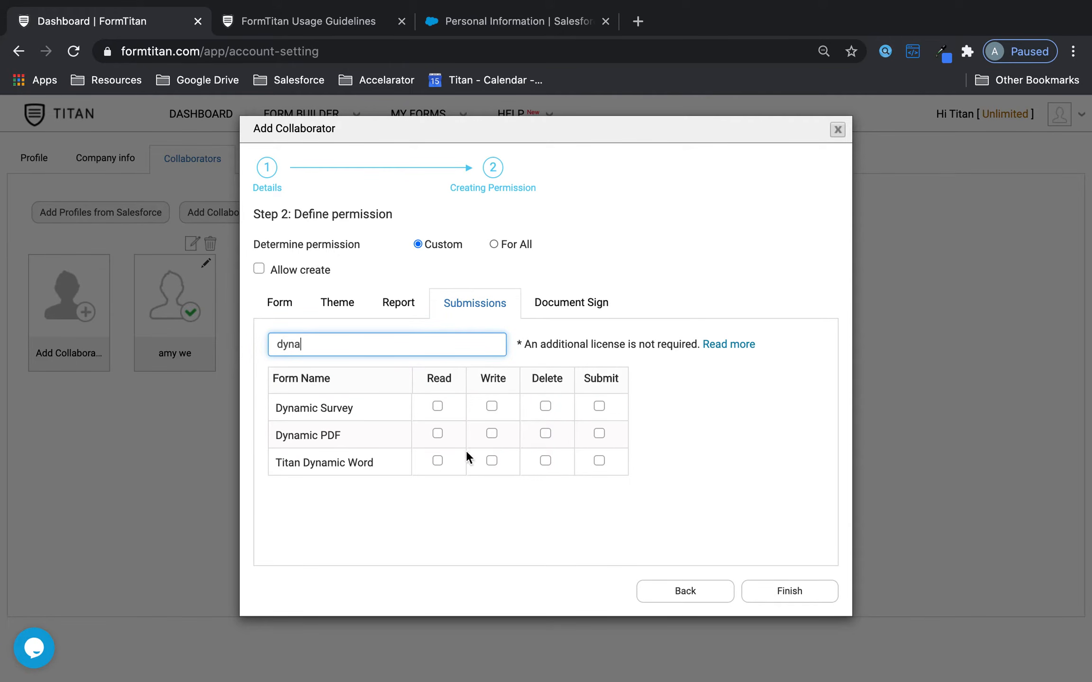
click(599, 460)
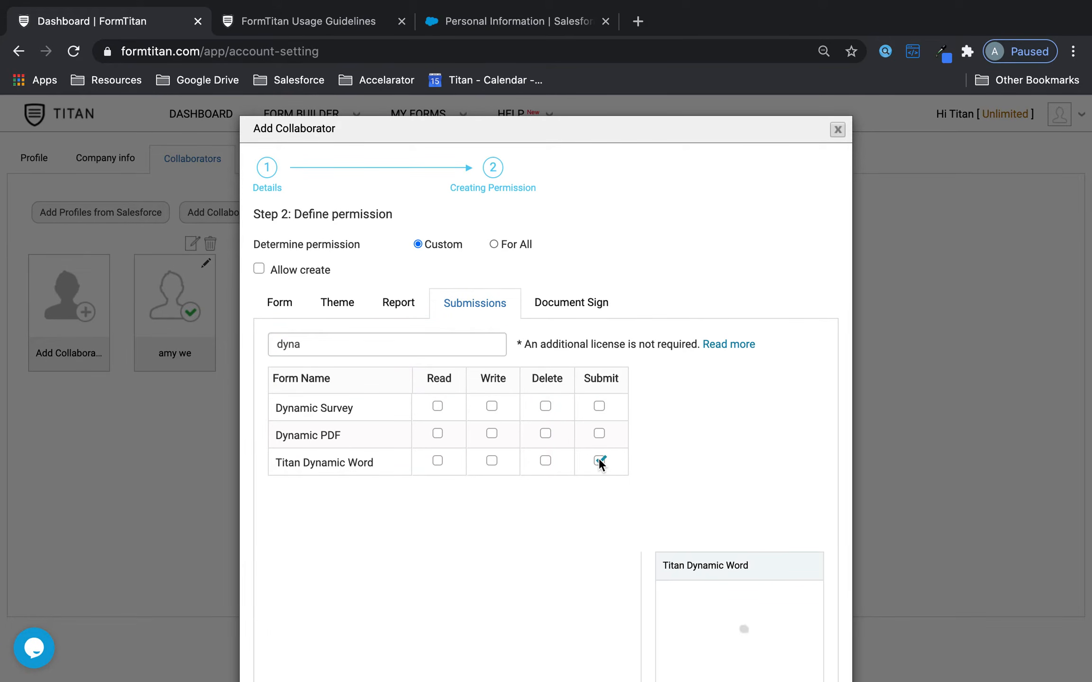
scroll(679, 578, down, 5)
click(777, 642)
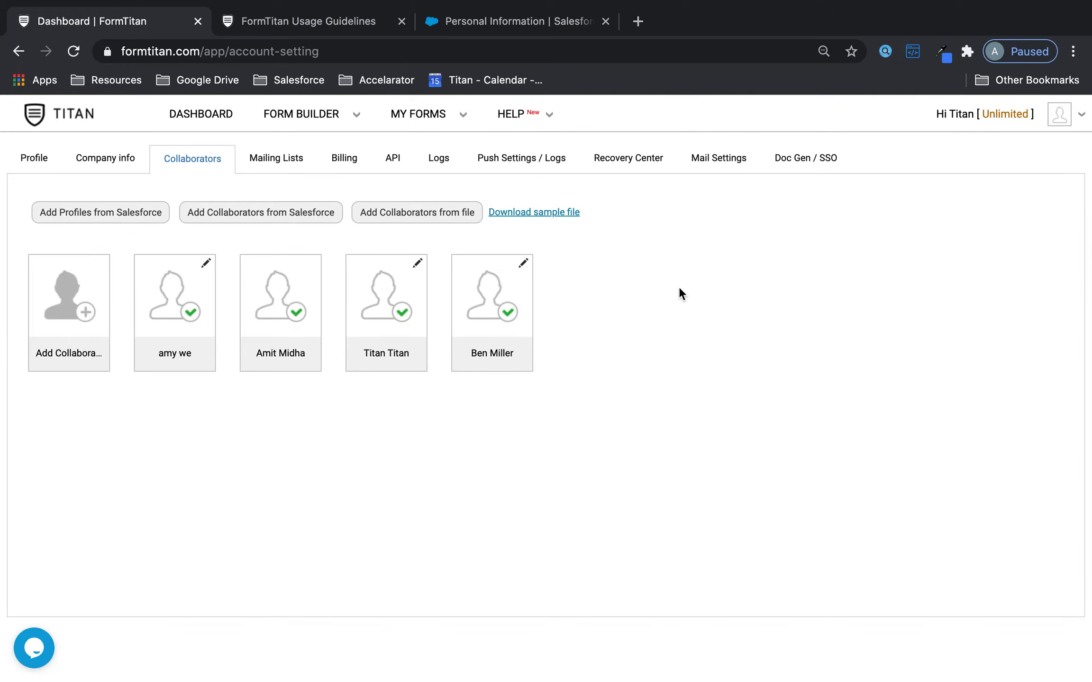
- Reopen the Opportunity's FT Generate Document panel and confirm only Titan Dynamic Word is listed
click(513, 27)
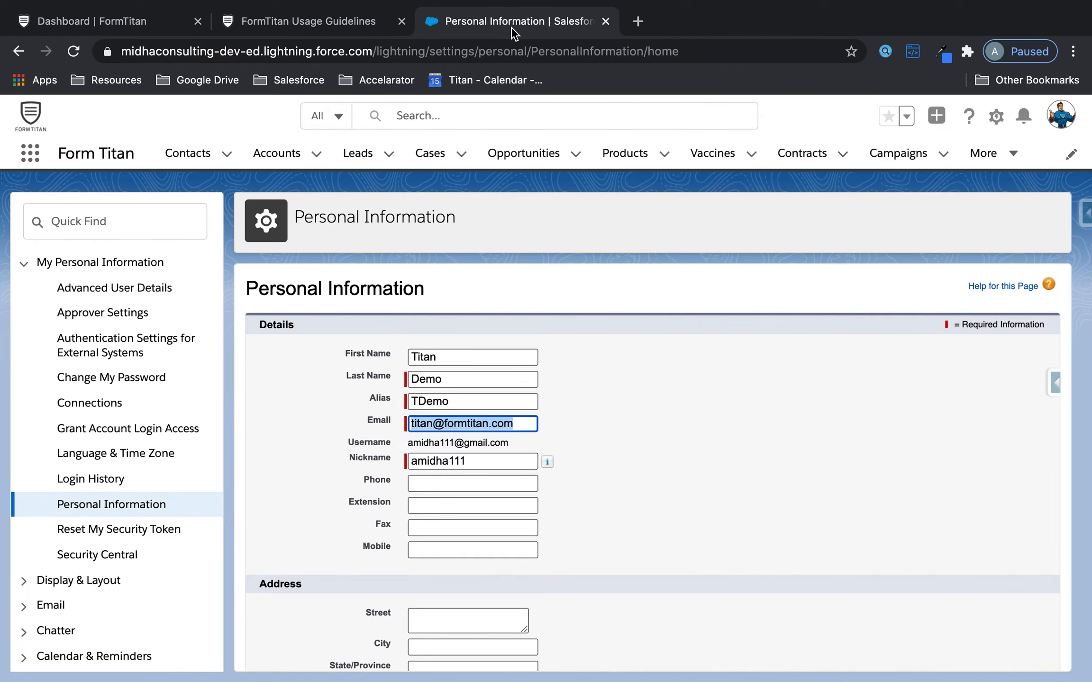
click(20, 52)
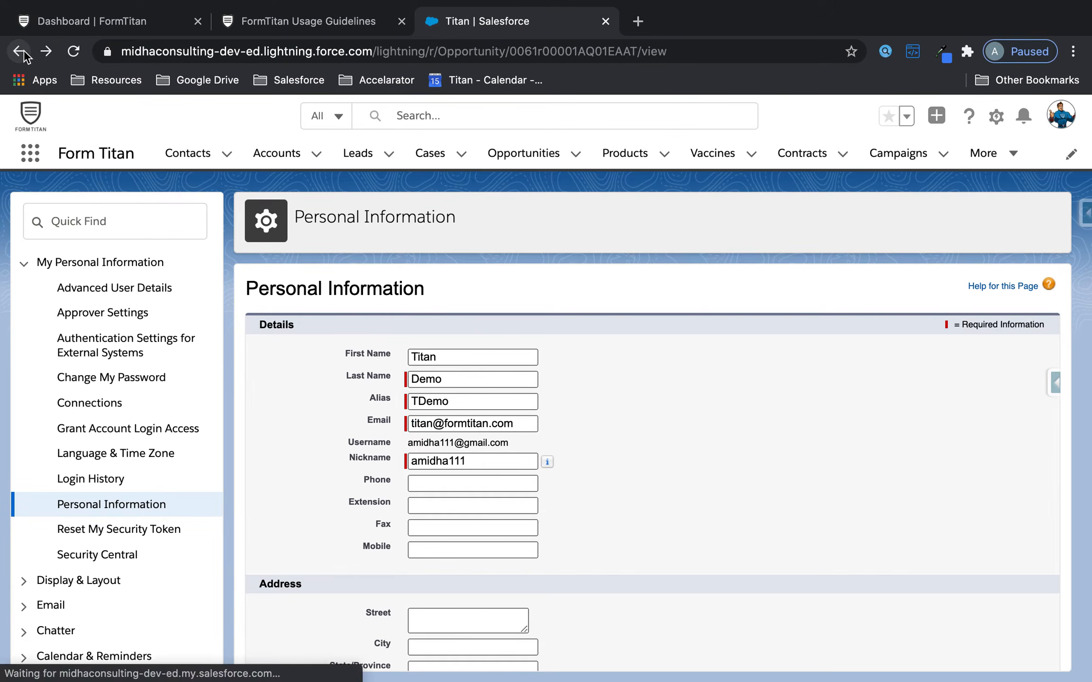
click(910, 210)
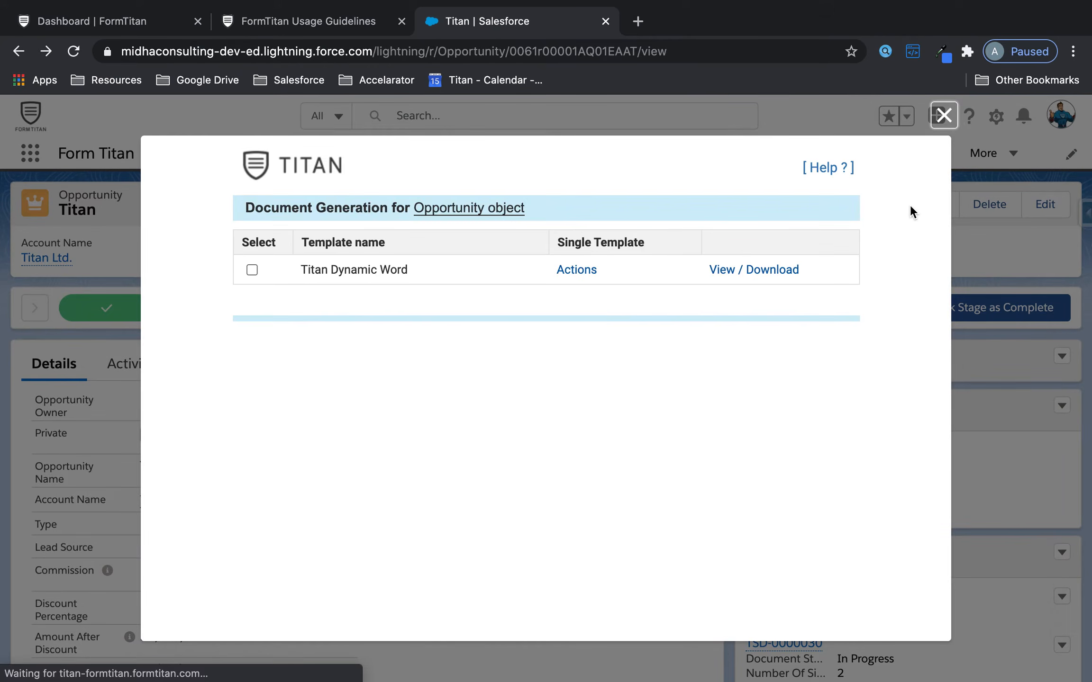
drag(301, 274, 757, 285)
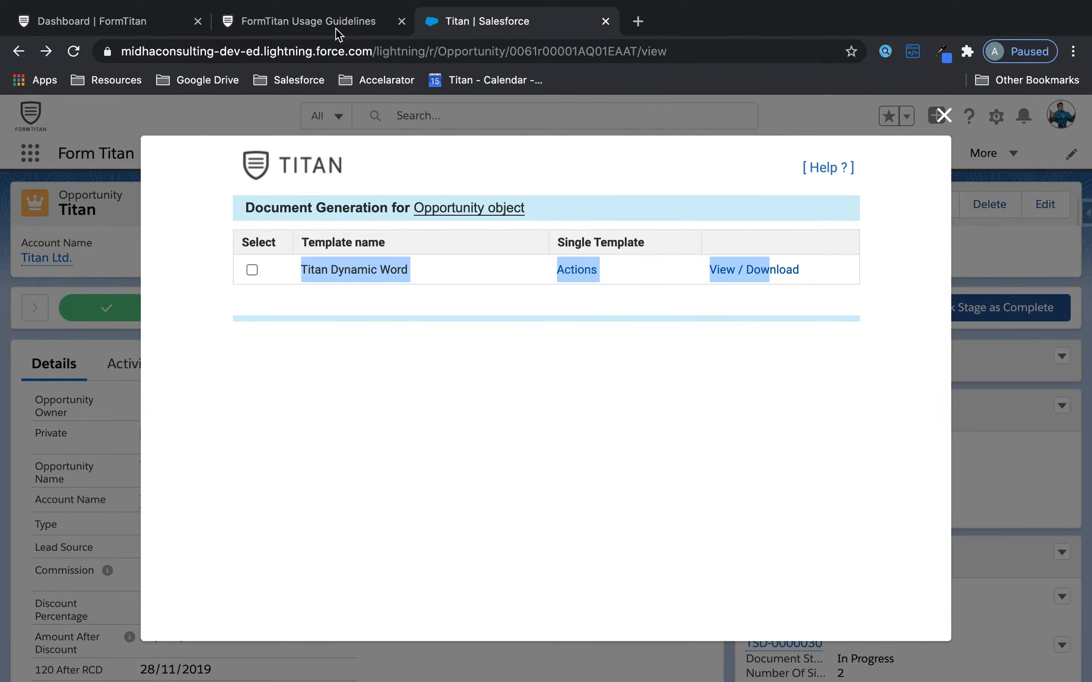
click(322, 19)
click(135, 23)
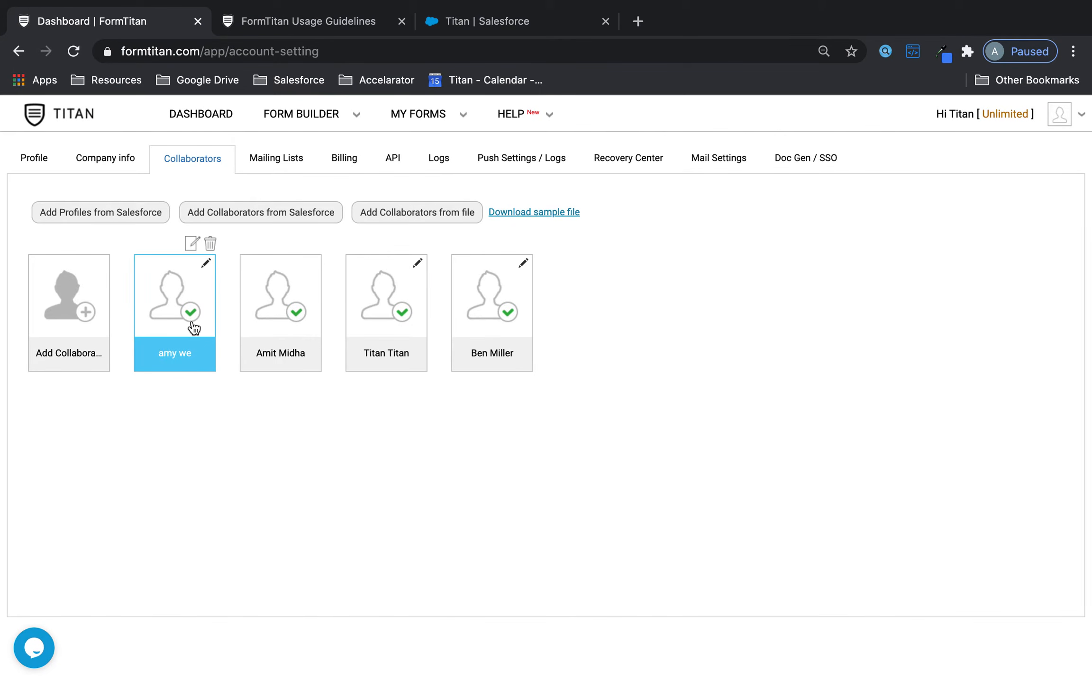
- Update another existing collaborator's permissions to For All forms
click(293, 331)
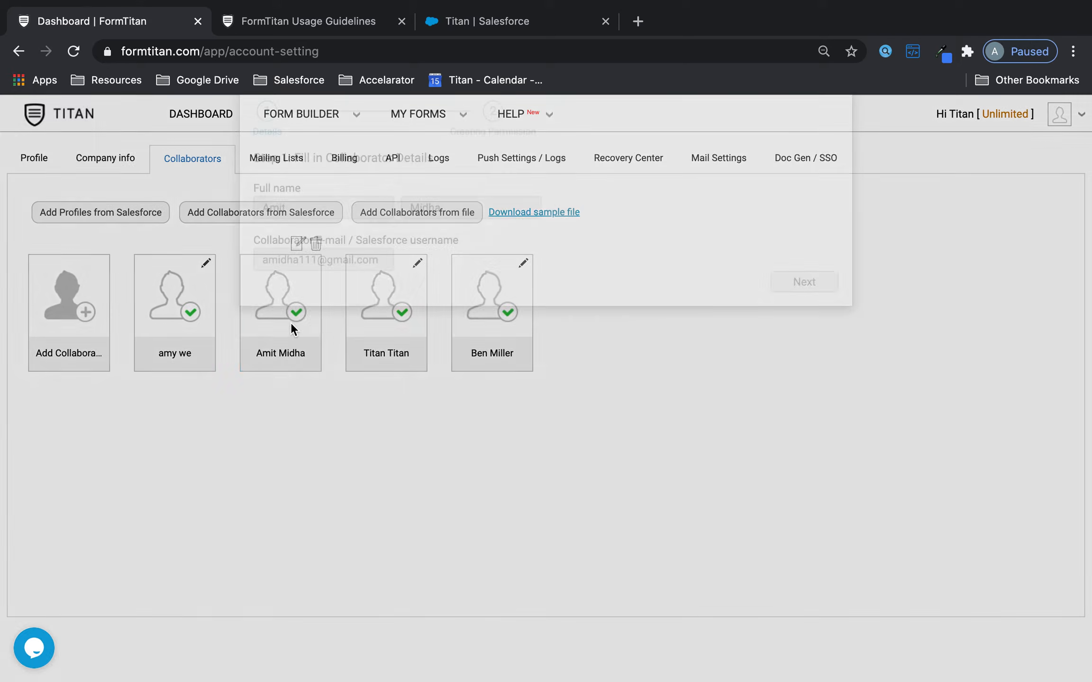
click(804, 338)
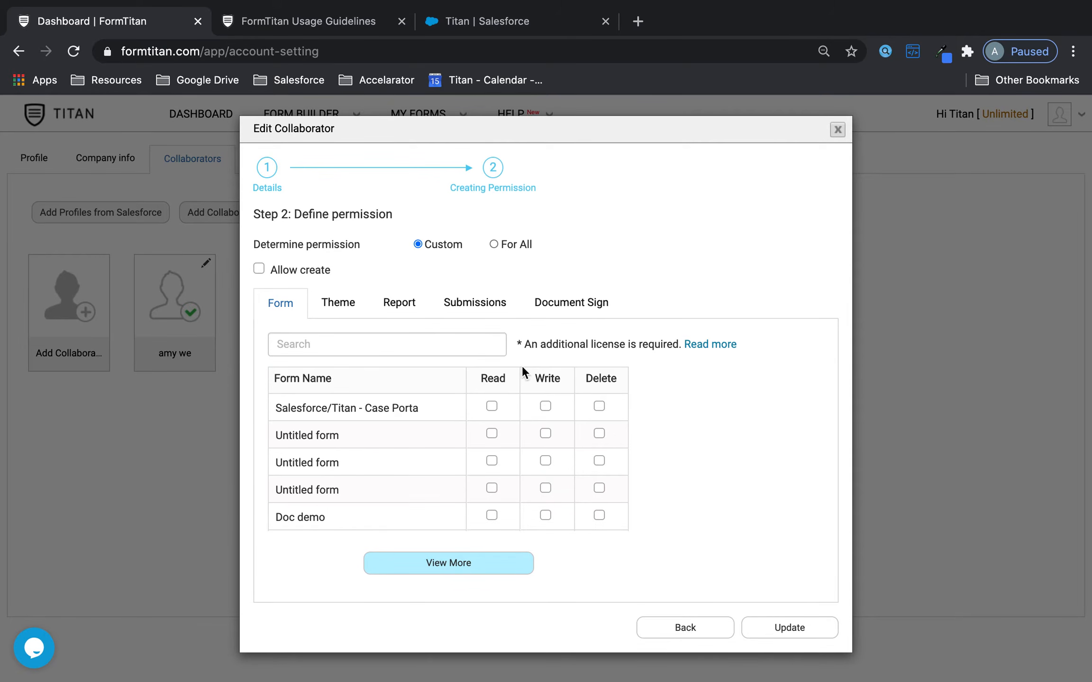
click(492, 244)
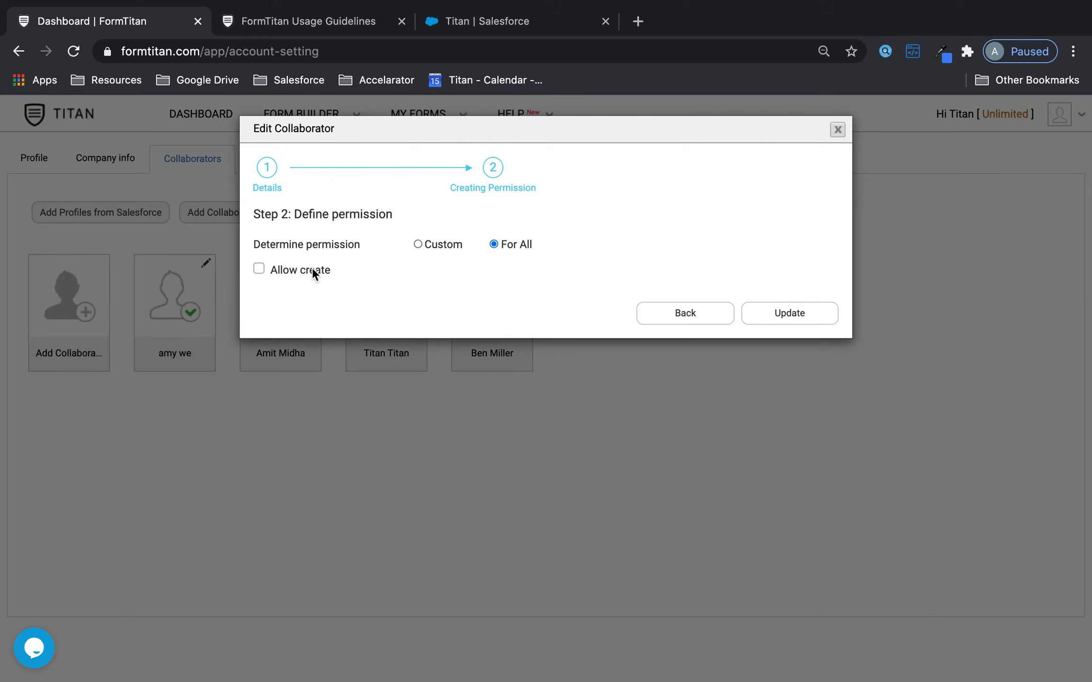
click(792, 312)
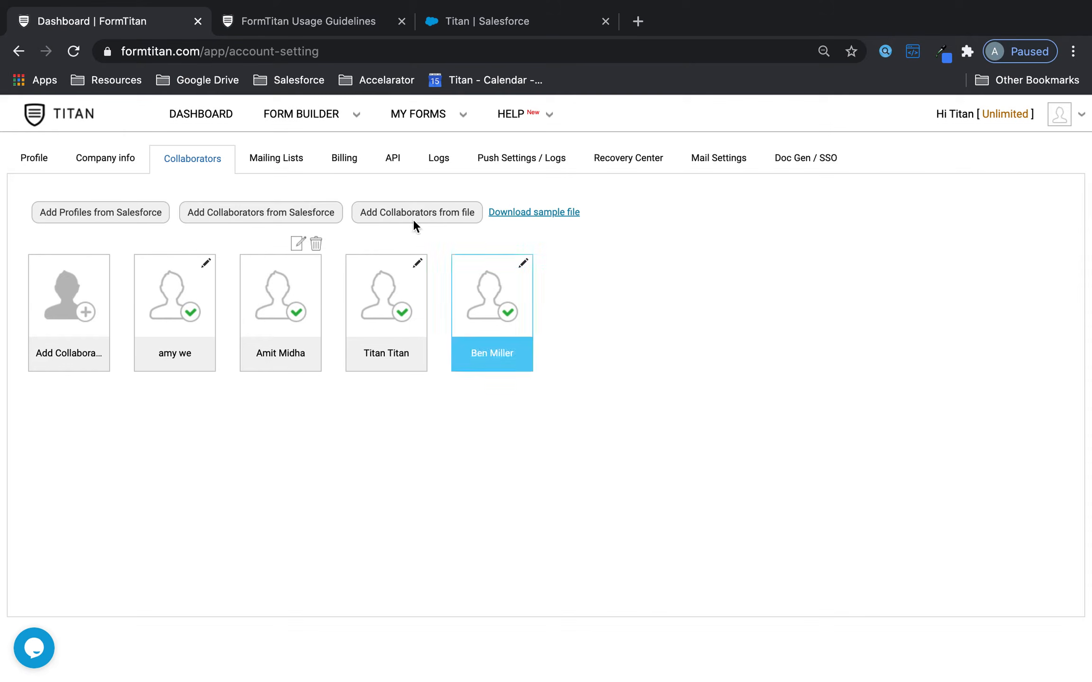
click(459, 21)
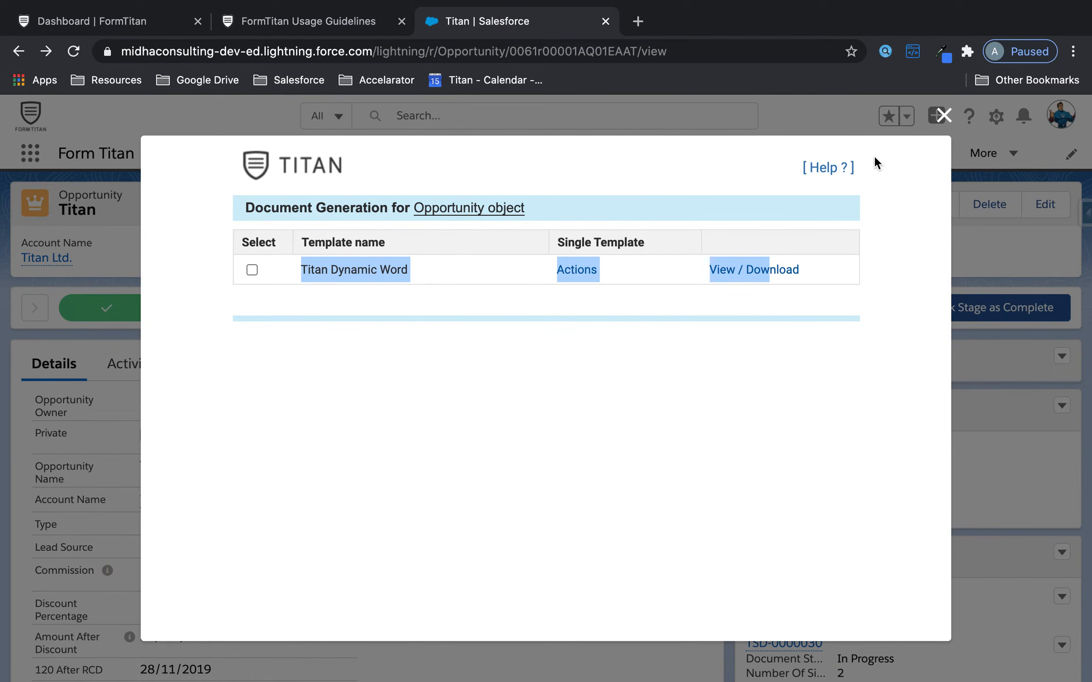
- Close and reopen FT Generate Document so the panel lists five templates
click(943, 115)
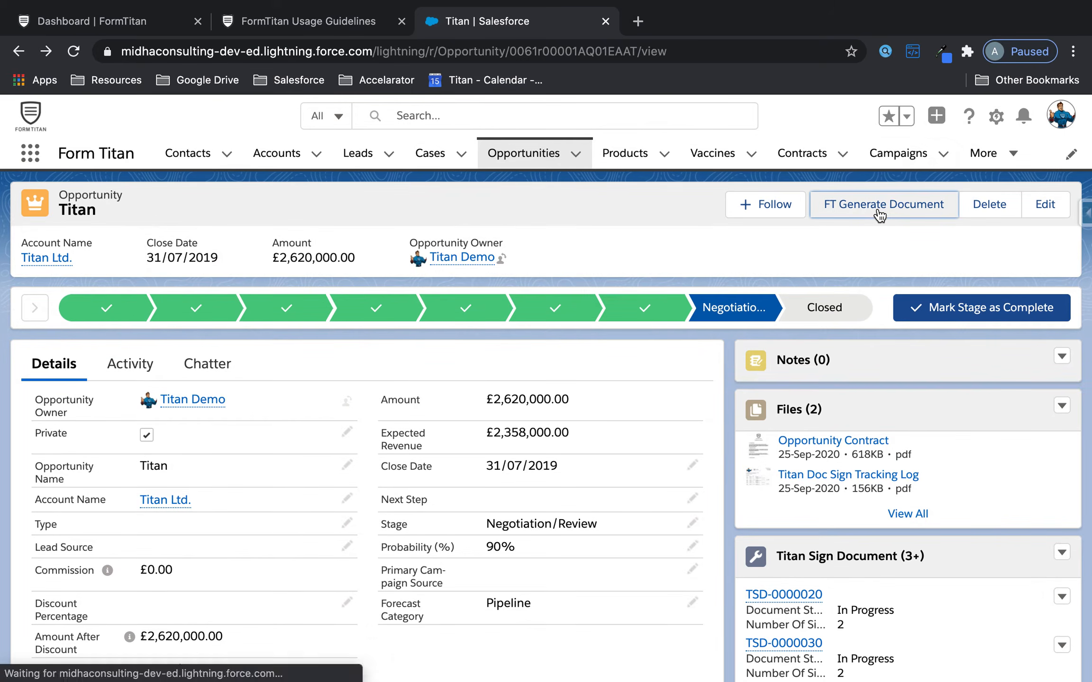
click(879, 213)
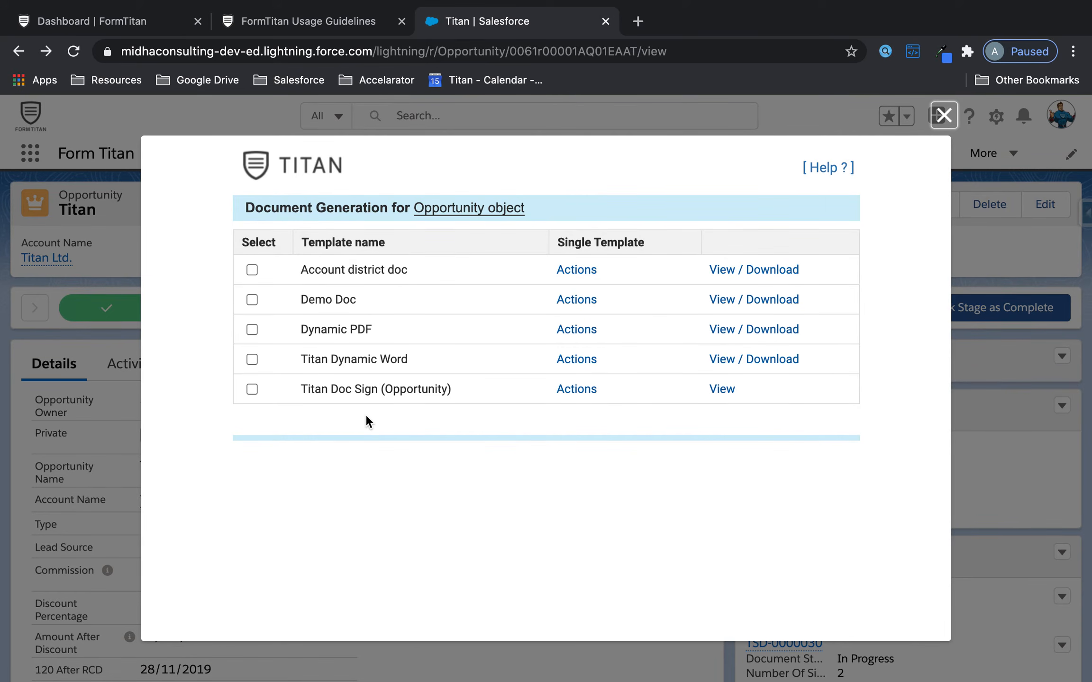
click(324, 16)
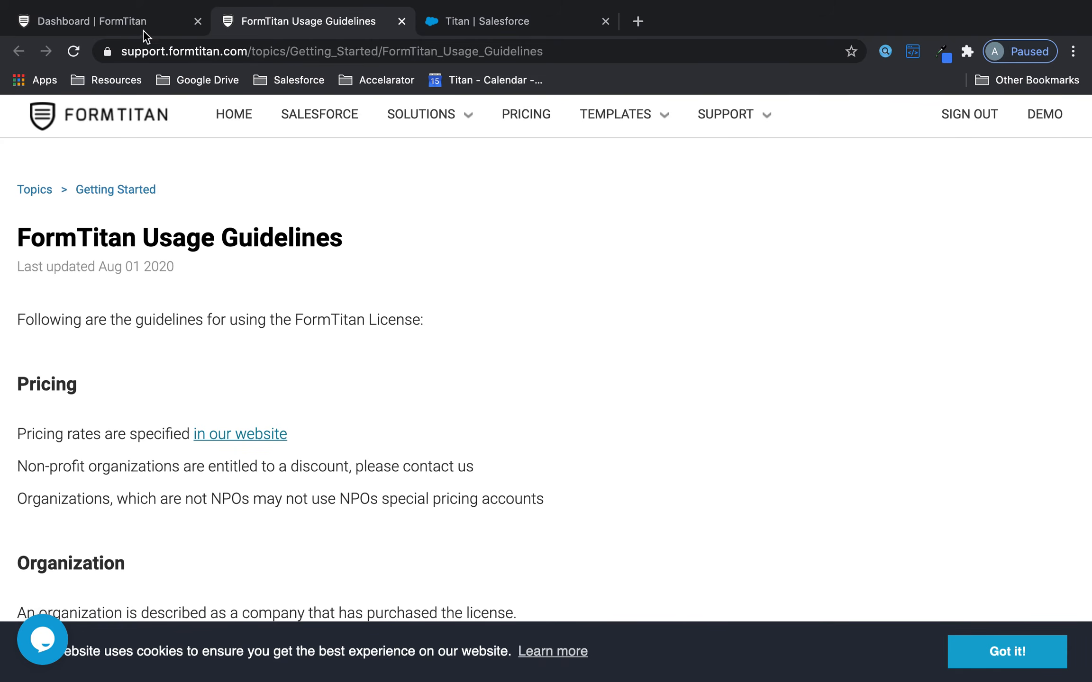
- Switch from the Usage Guidelines page back to the Dashboard | FormTitan tab
click(122, 29)
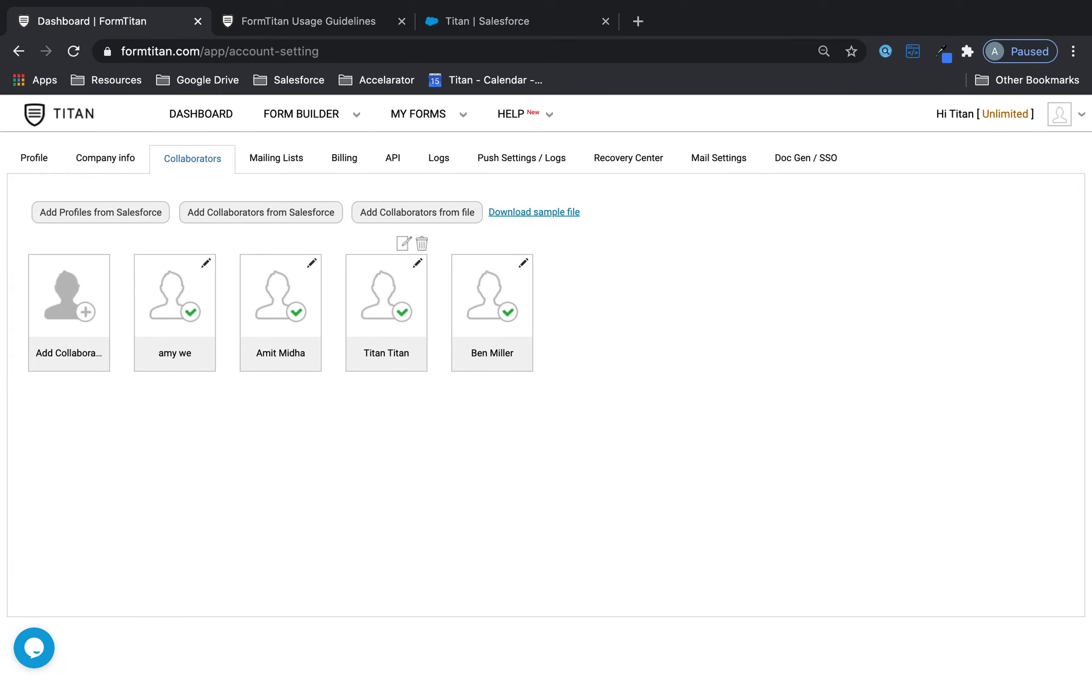
click(275, 361)
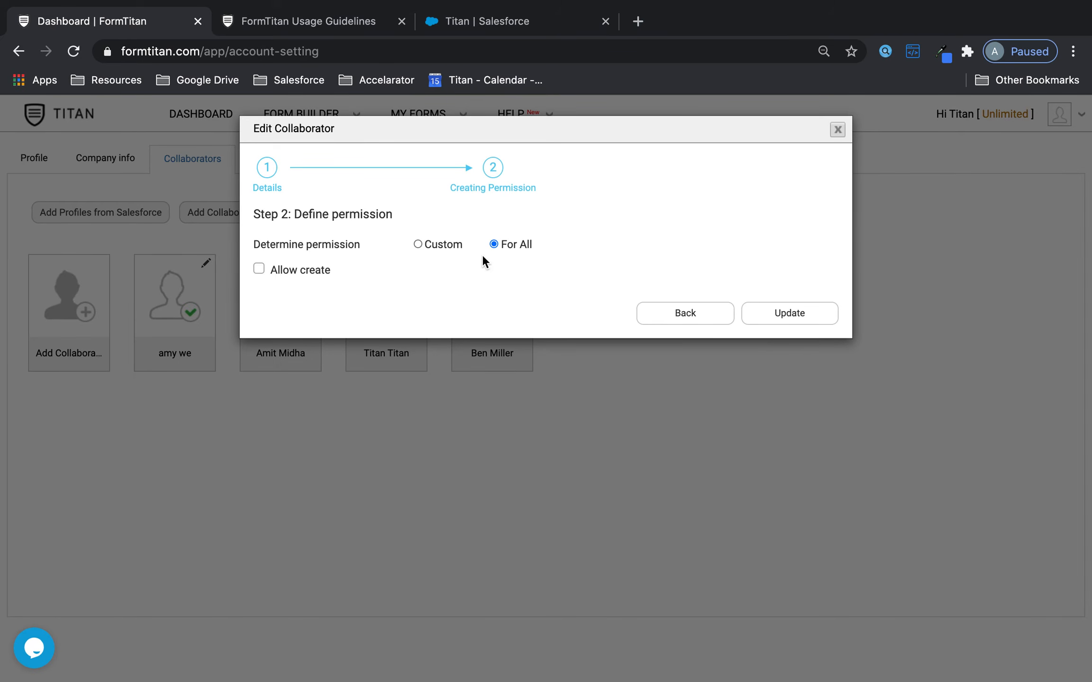
click(416, 244)
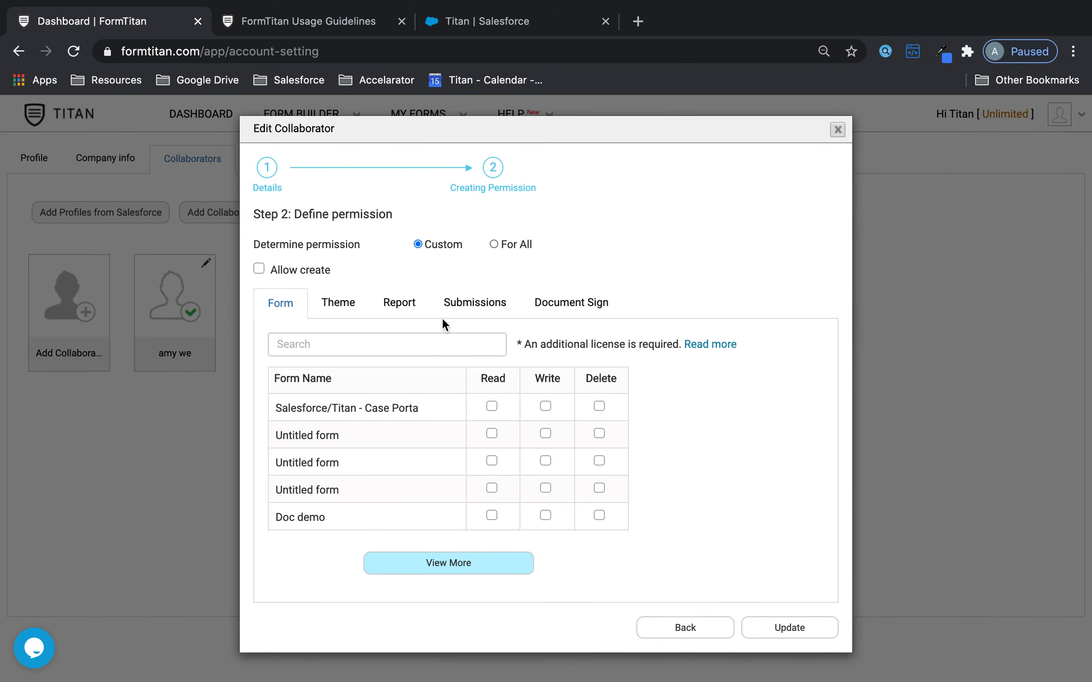
click(467, 304)
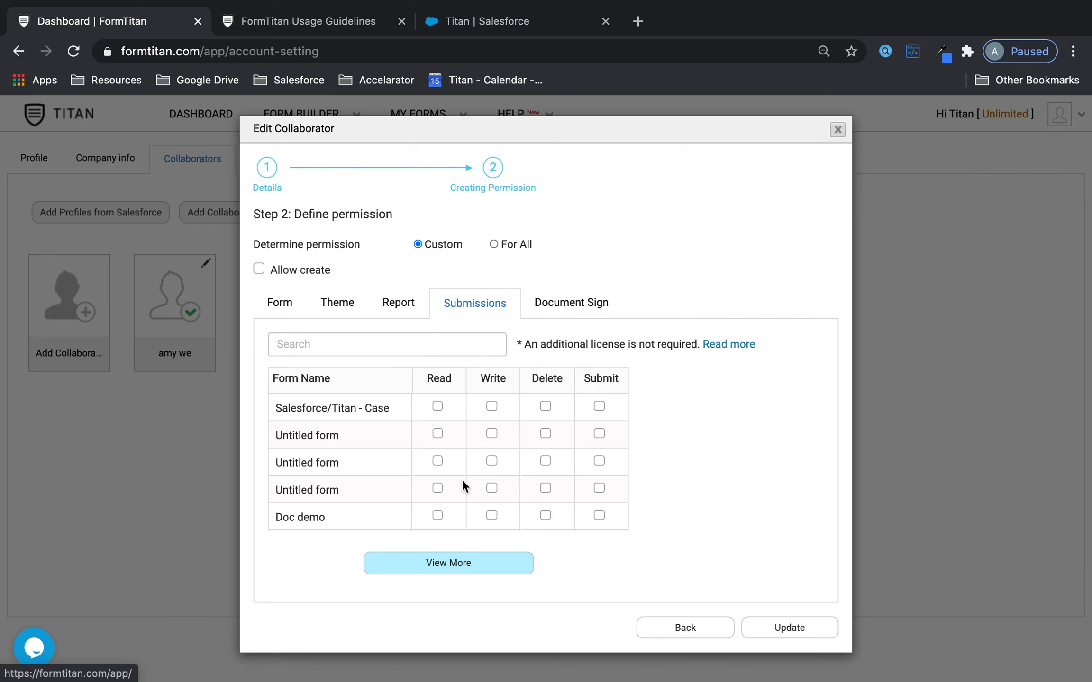
scroll(463, 483, down, 3)
scroll(573, 448, down, 5)
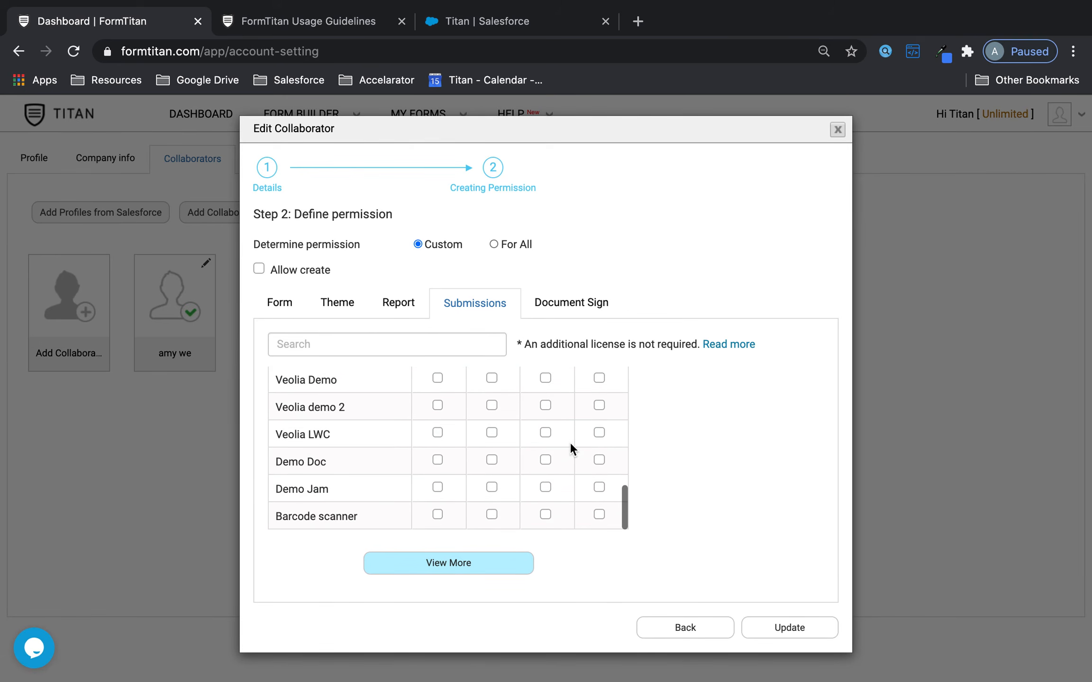
click(592, 316)
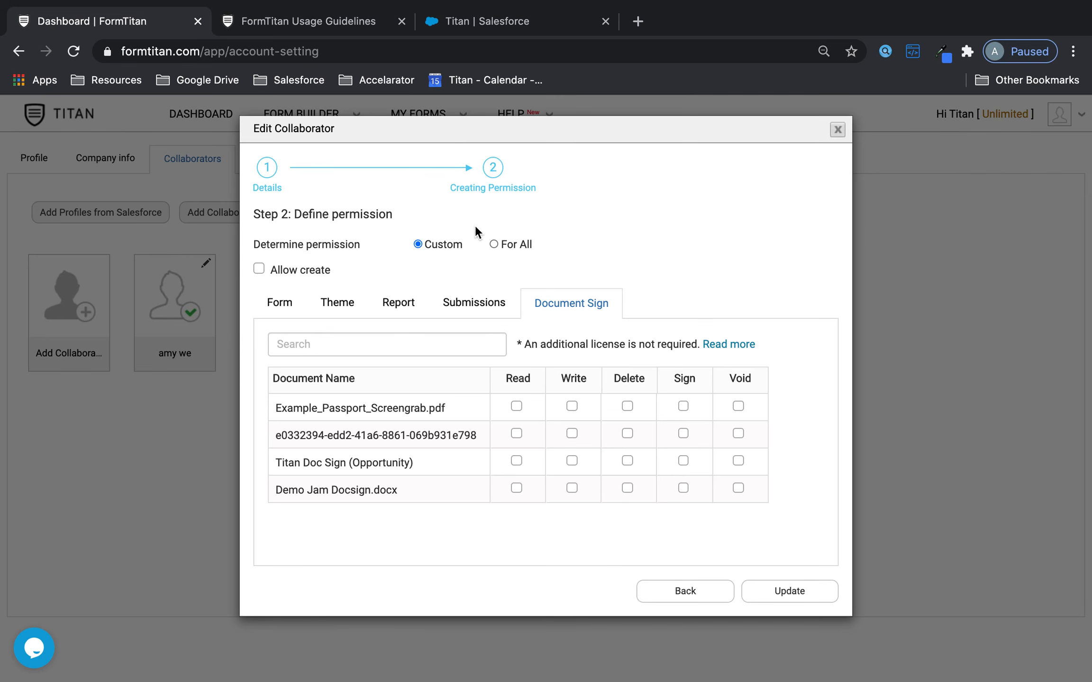
click(493, 243)
click(808, 313)
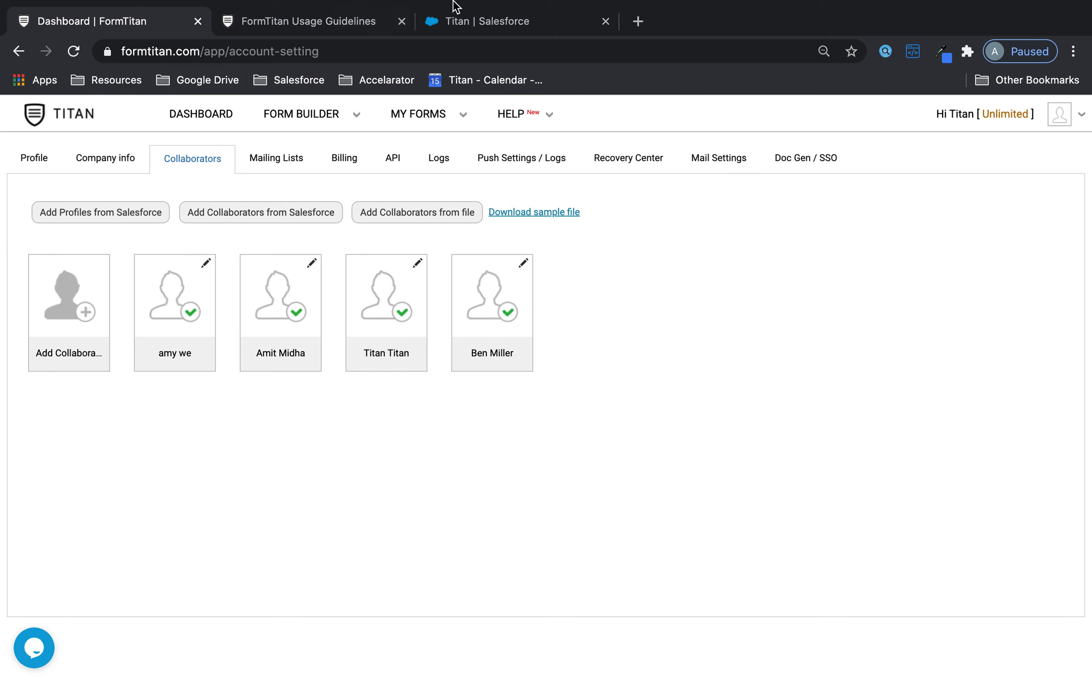
click(452, 14)
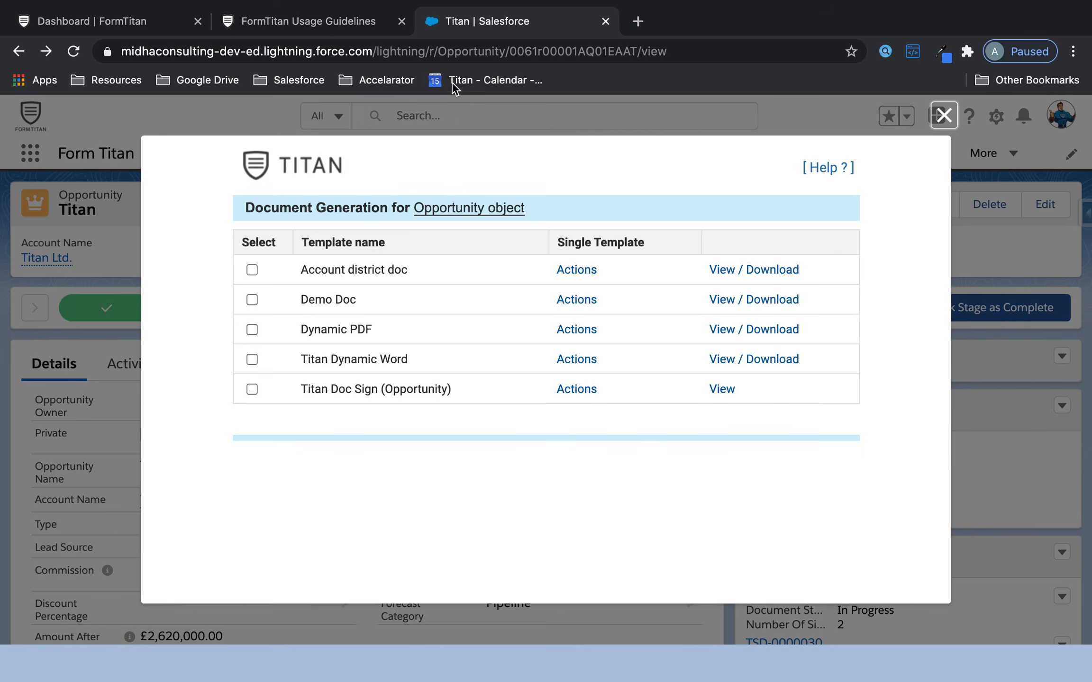
click(296, 27)
- Save the private URL and API settings on FormTitan's Doc Gen / SSO tab
click(127, 33)
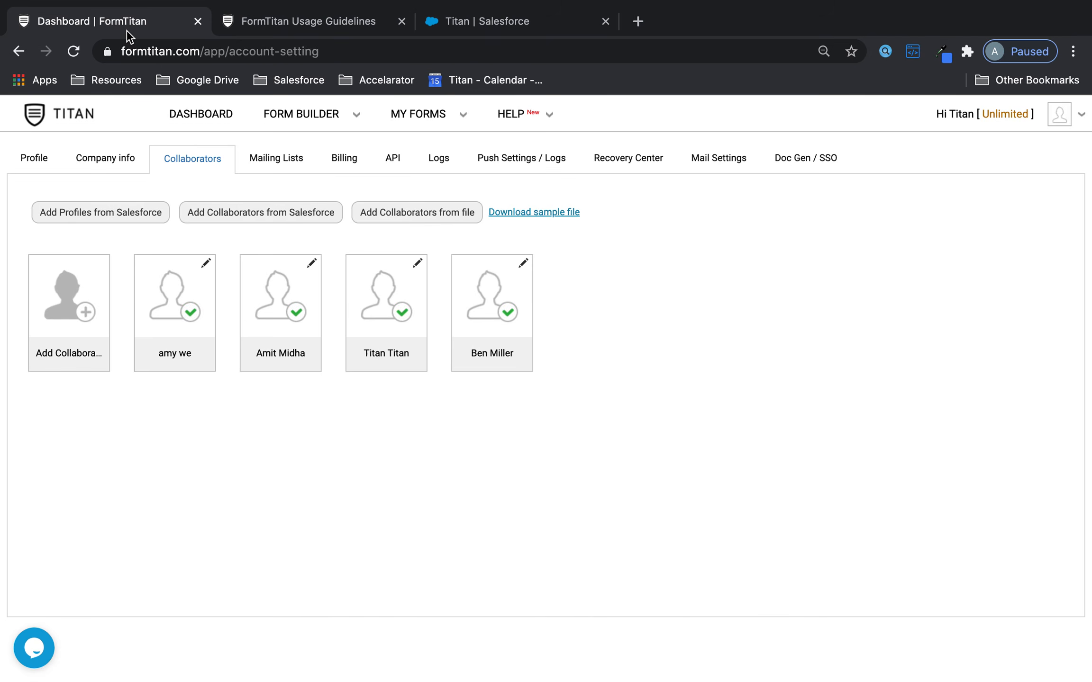
click(830, 158)
click(214, 397)
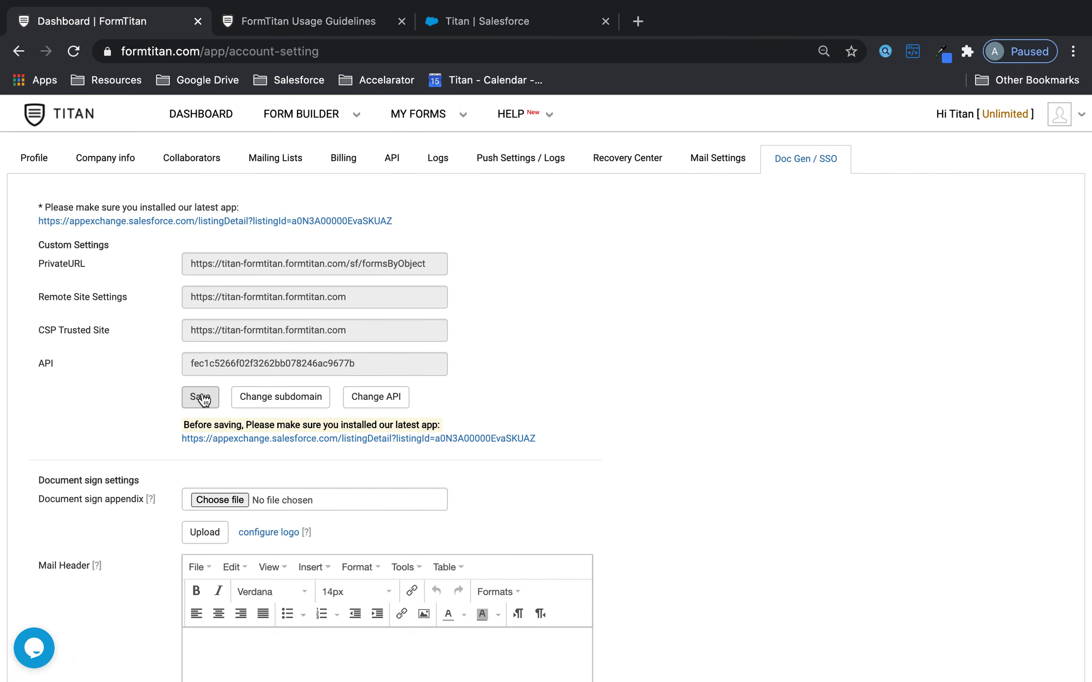